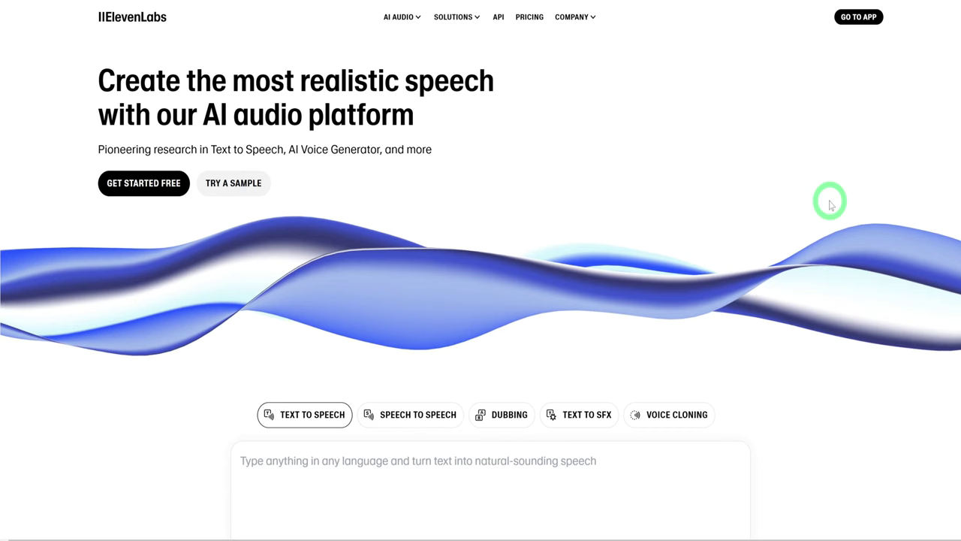
# - Paste the sentence about AI animation tools into ElevenLabs' Text to Speech box, ending with a period
pyautogui.scroll(-7, 830, 204)
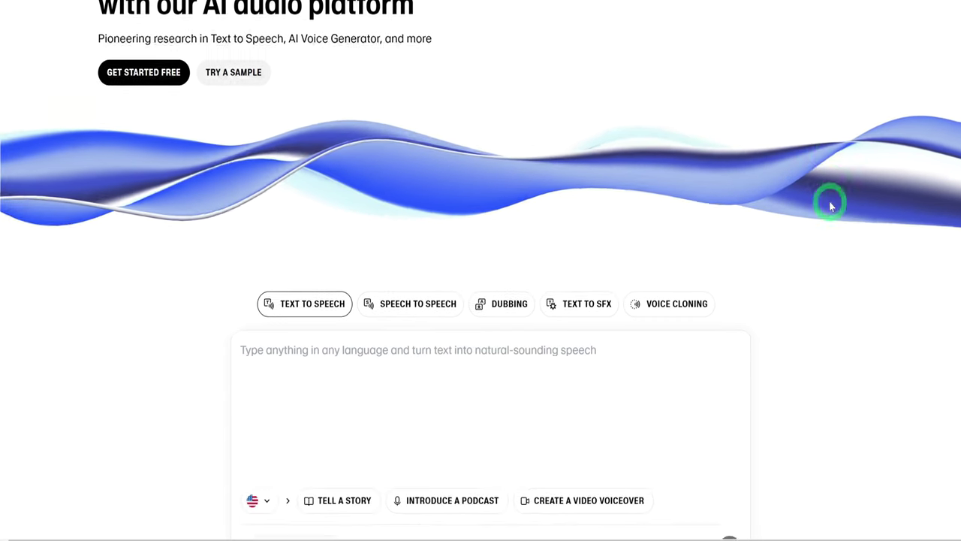
pyautogui.scroll(-5, 830, 204)
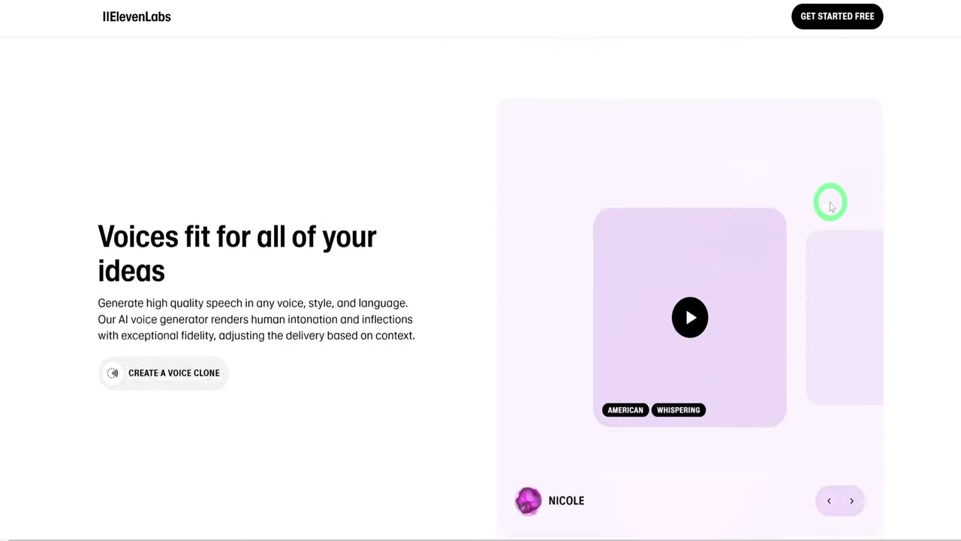
pyautogui.scroll(-8, 831, 205)
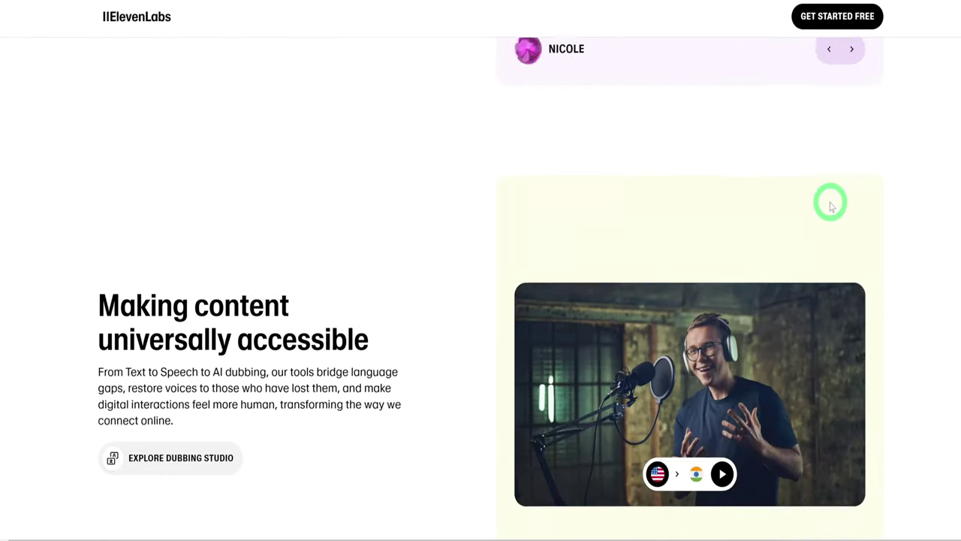
pyautogui.scroll(20, 831, 204)
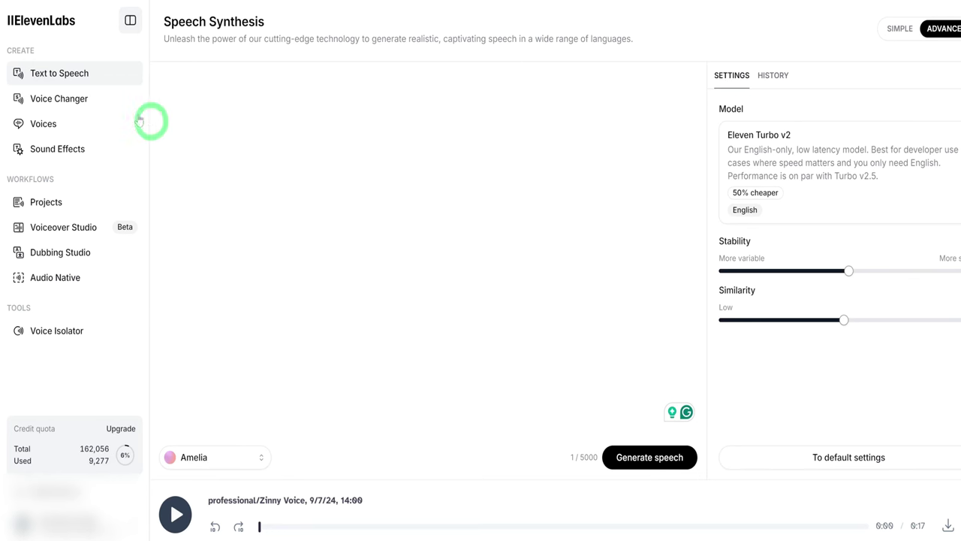
pyautogui.click(179, 78)
pyautogui.write('AI animation tools have gotten way more advanced. Imagine me talking and moving as if I were real')
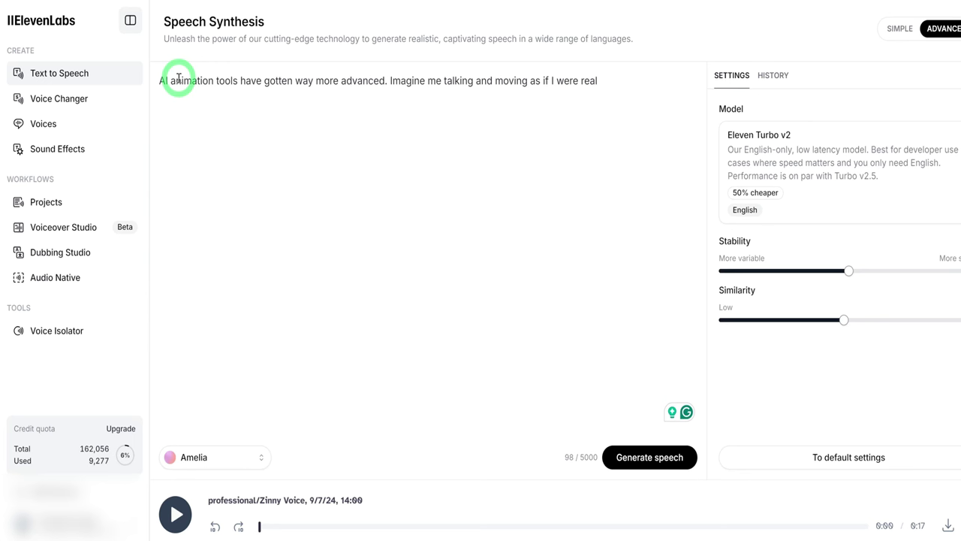
pyautogui.write('.')
# - Voice the sentence with Amelia, play it, and download the clip as an MP3
pyautogui.click(210, 456)
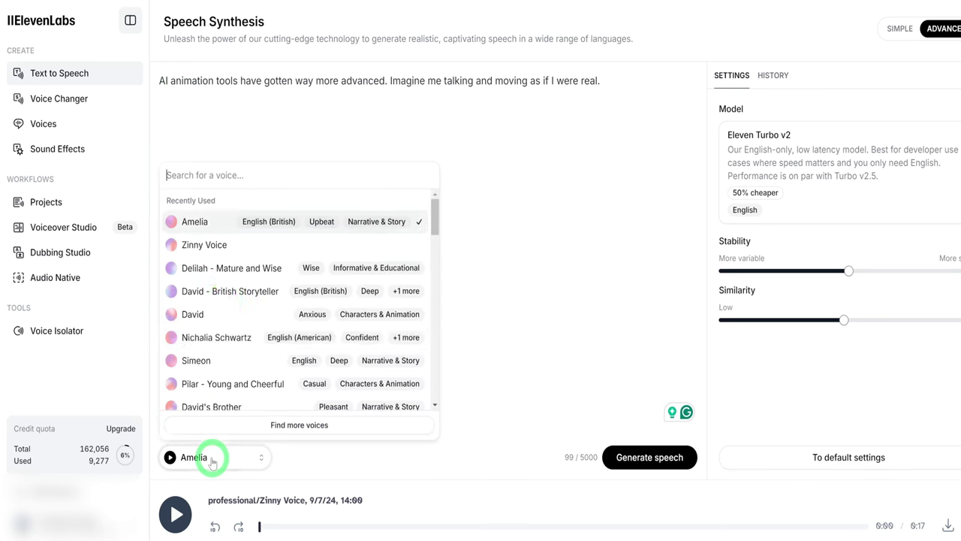
pyautogui.click(203, 224)
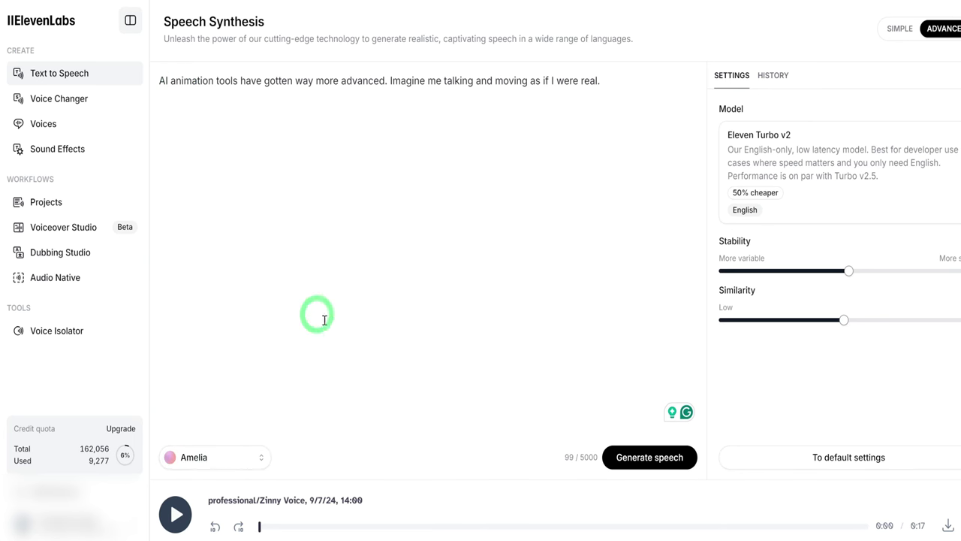
pyautogui.click(648, 458)
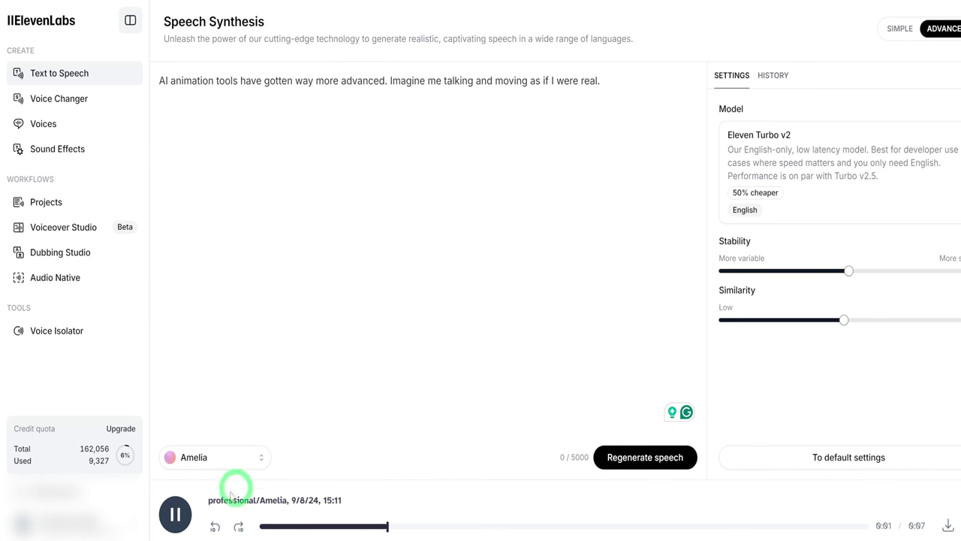
pyautogui.click(175, 514)
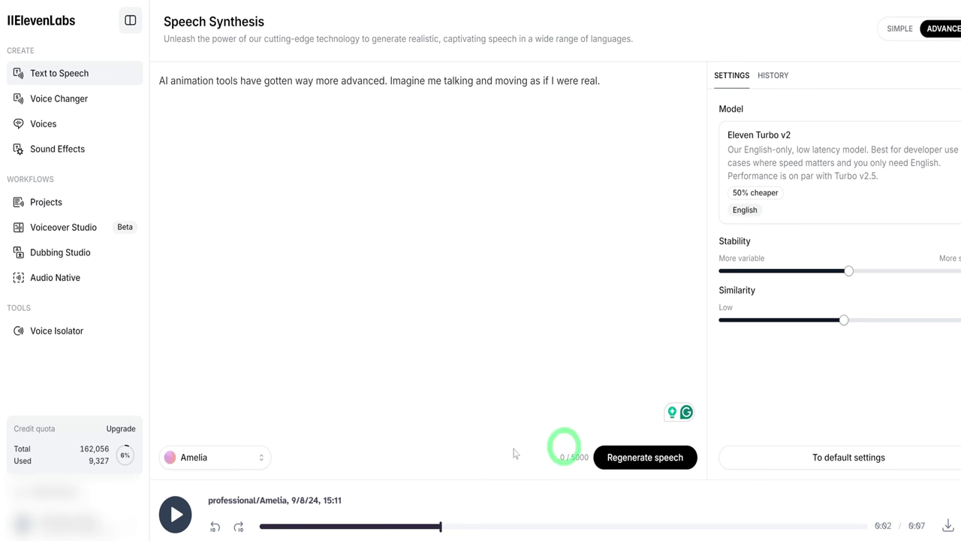
pyautogui.click(943, 530)
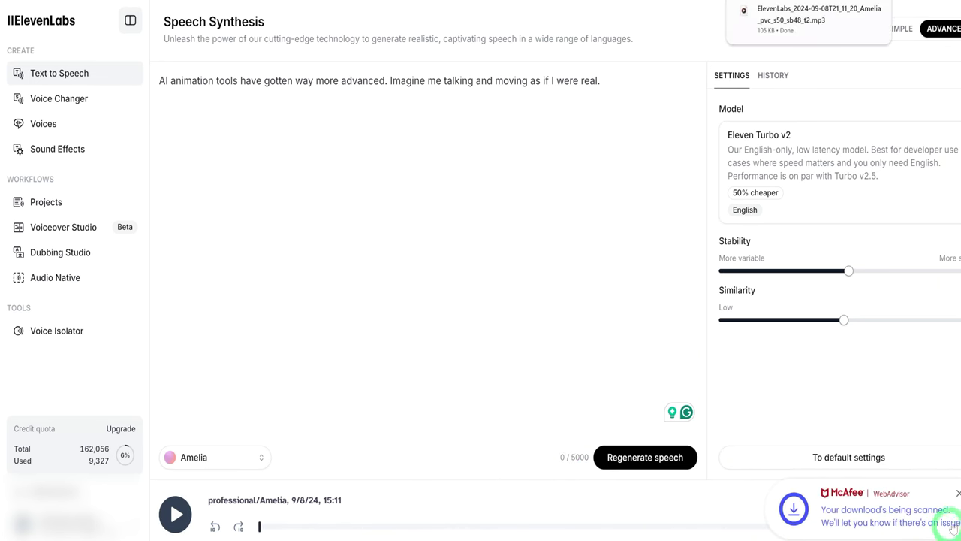
pyautogui.click(957, 493)
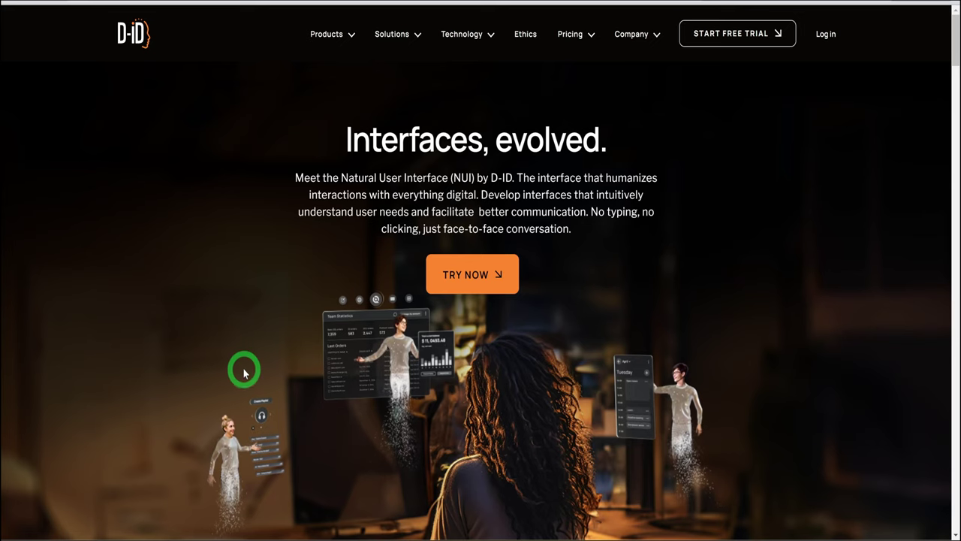
# - Start a new D-ID video and filter the avatars to My Avatars
pyautogui.scroll(-10, 225, 231)
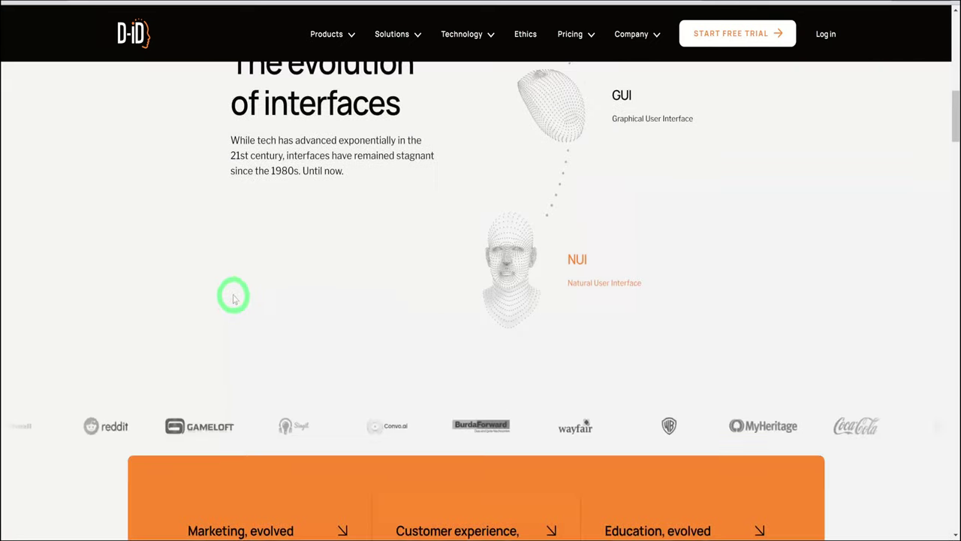
pyautogui.scroll(-9, 234, 294)
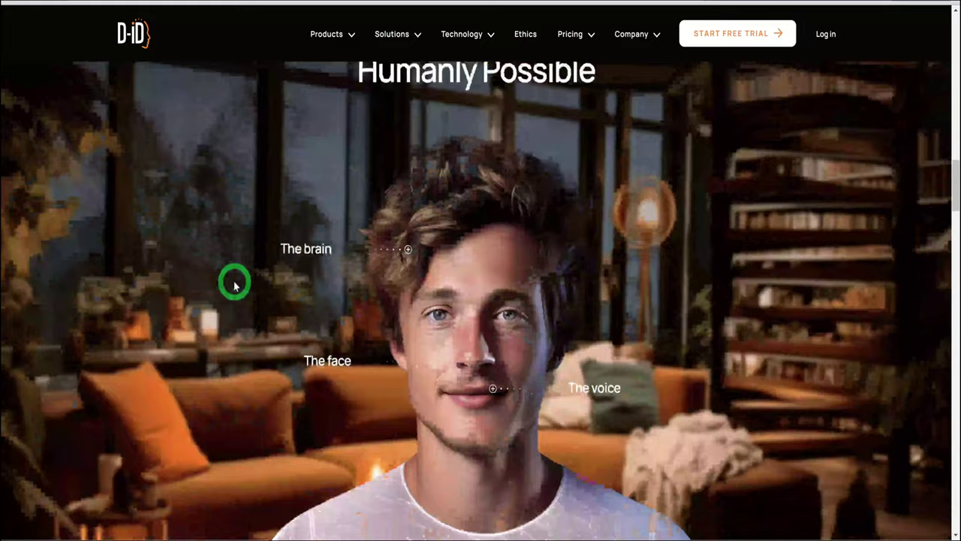
pyautogui.scroll(-1, 234, 284)
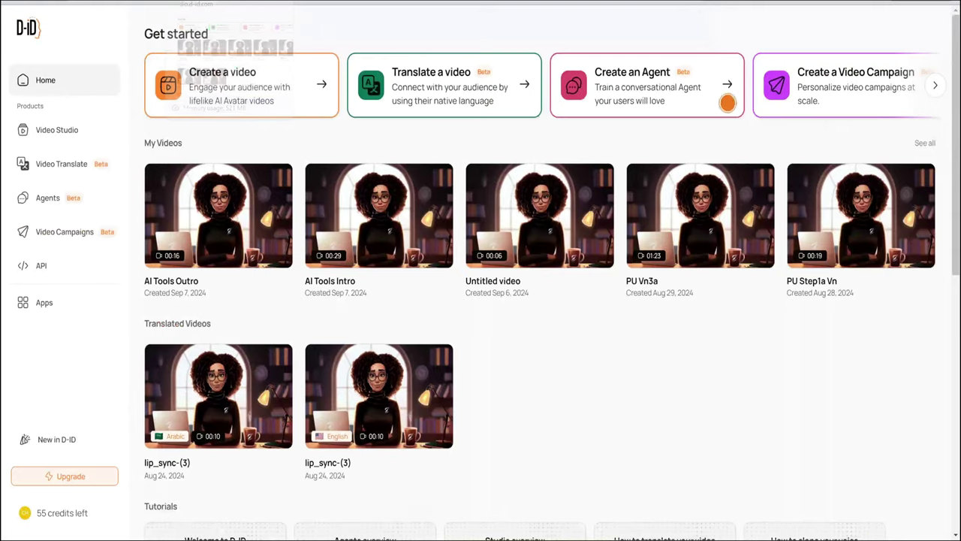
pyautogui.click(230, 88)
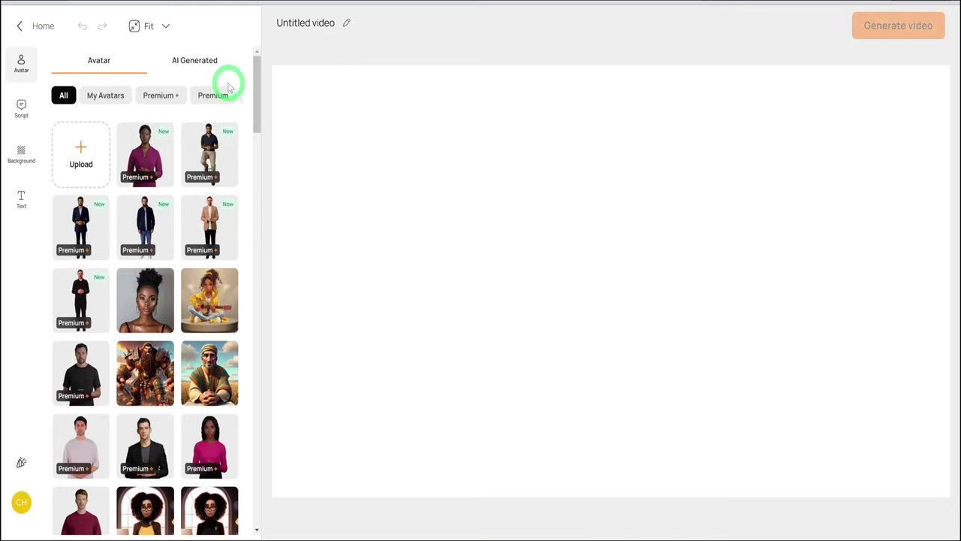
pyautogui.click(113, 96)
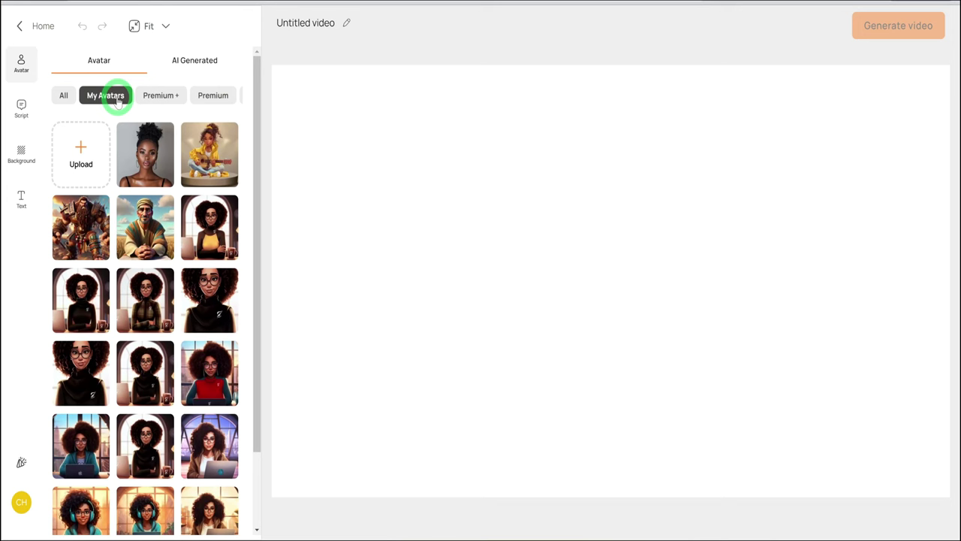
pyautogui.click(116, 291)
# - Set the video to Wide aspect and load the curly-haired cartoon avatar
pyautogui.click(134, 29)
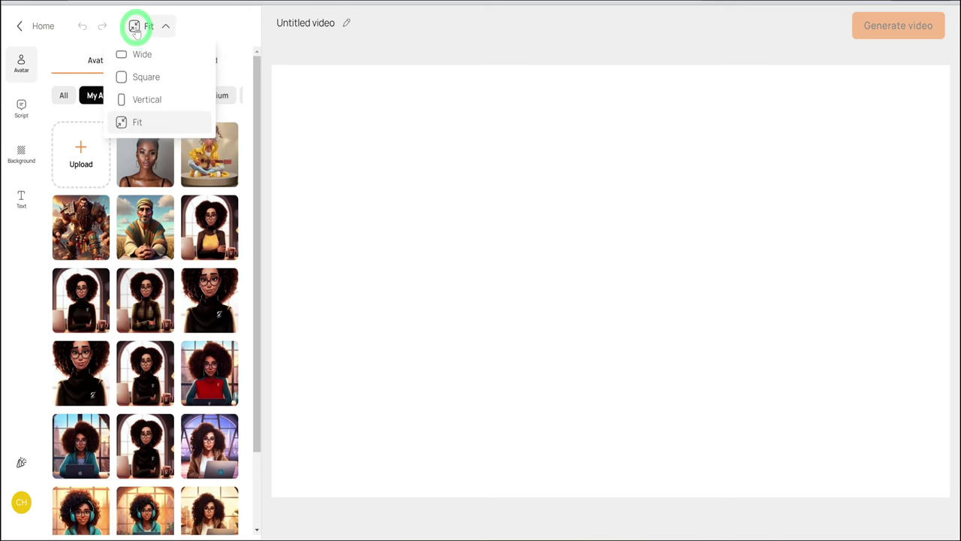
pyautogui.click(143, 51)
pyautogui.click(105, 307)
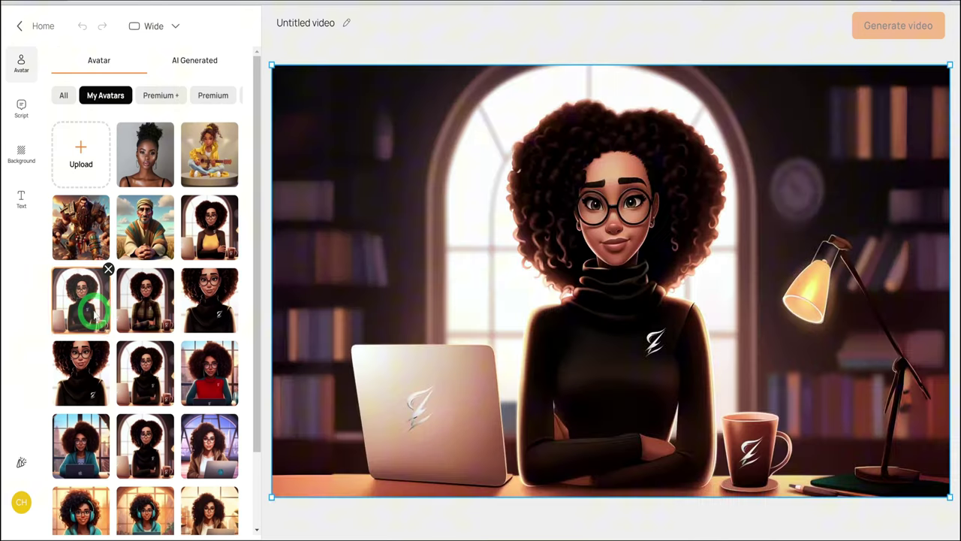
pyautogui.click(64, 143)
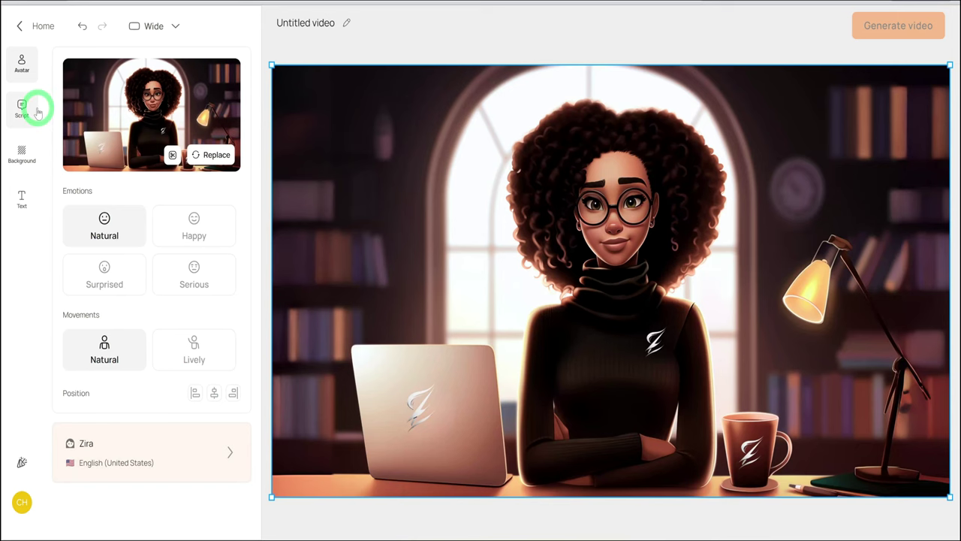
# - Upload the MP3 as the avatar's audio script, title it 'Test video', and generate it
pyautogui.click(154, 85)
pyautogui.click(199, 57)
pyautogui.click(173, 278)
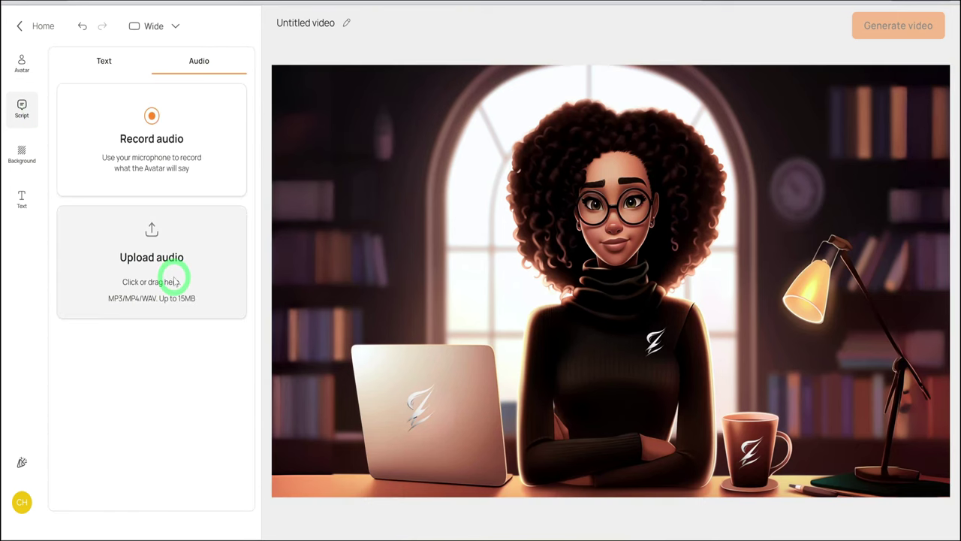
pyautogui.click(310, 24)
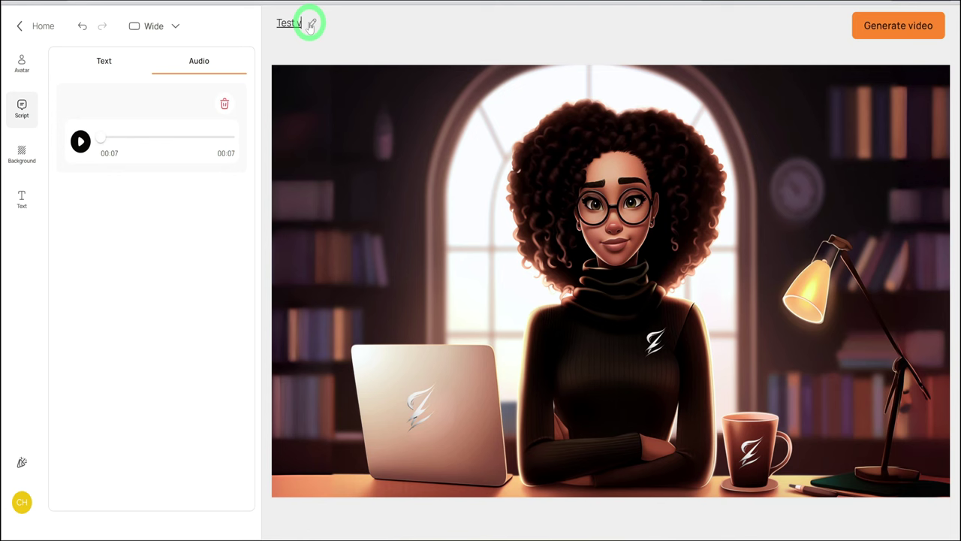
pyautogui.click(923, 29)
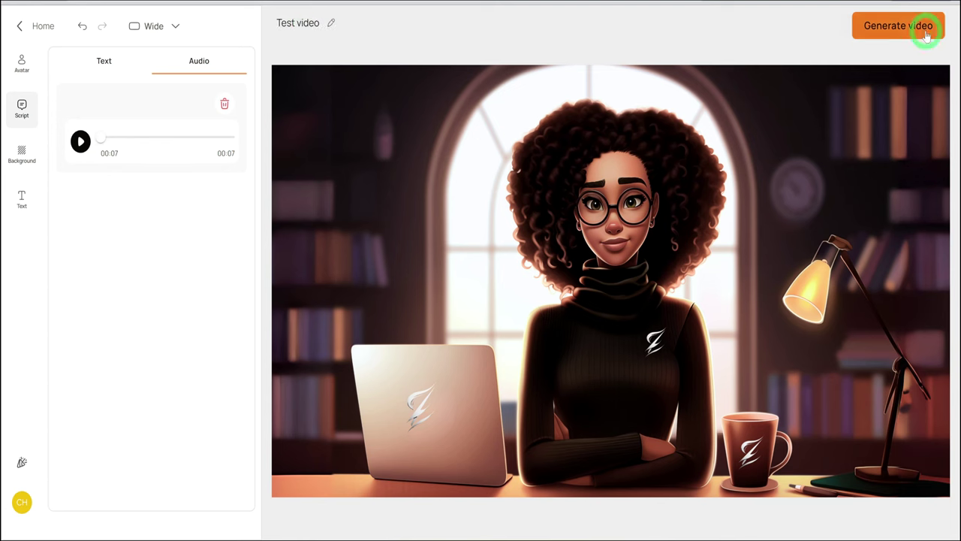
pyautogui.click(875, 159)
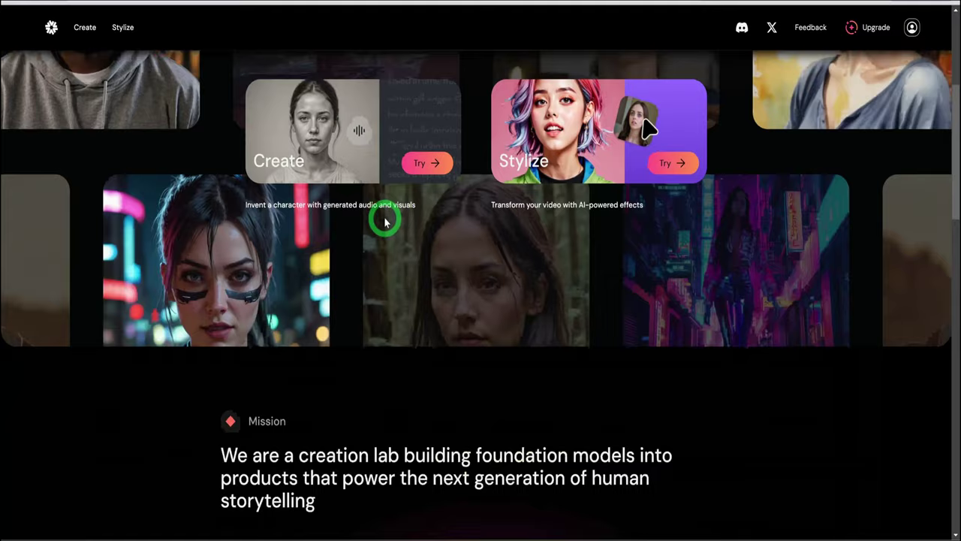
# - On Hedra's free plan, import the voice MP3 for the silver-haired character and generate the talking video
pyautogui.scroll(-3, 385, 222)
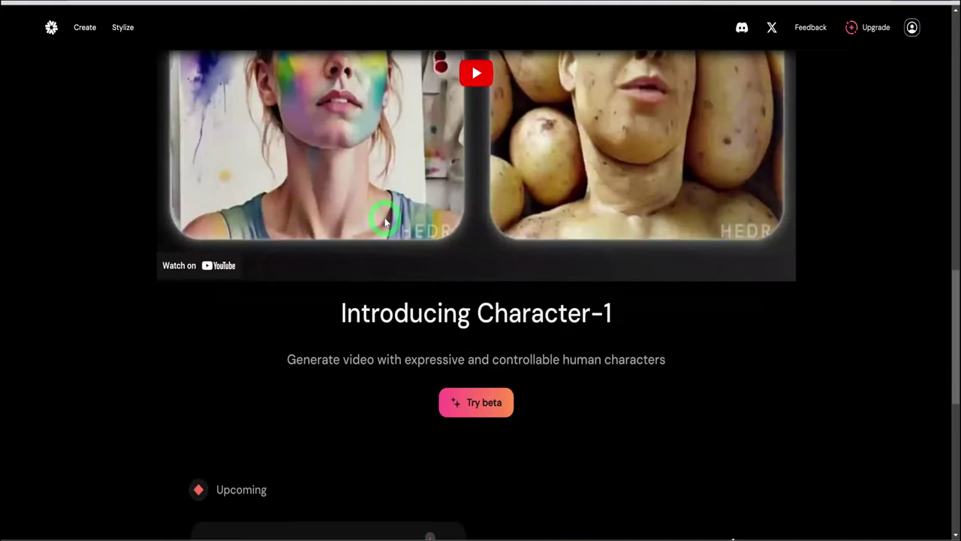
pyautogui.scroll(-5, 386, 222)
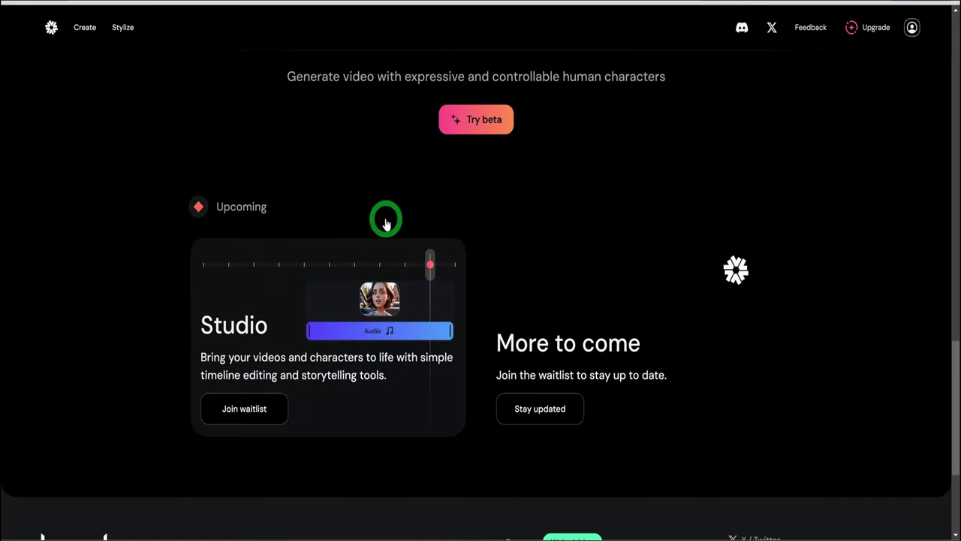
pyautogui.scroll(18, 386, 222)
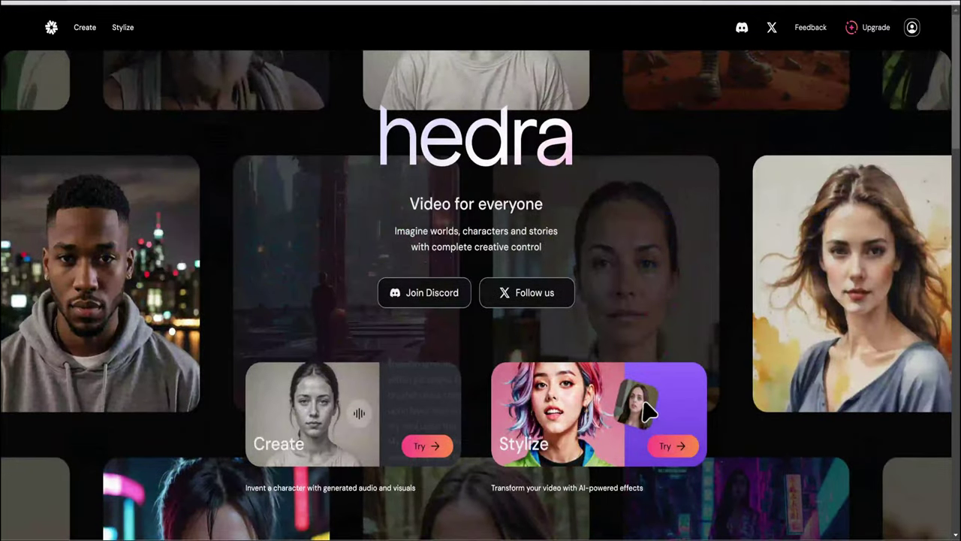
pyautogui.click(227, 246)
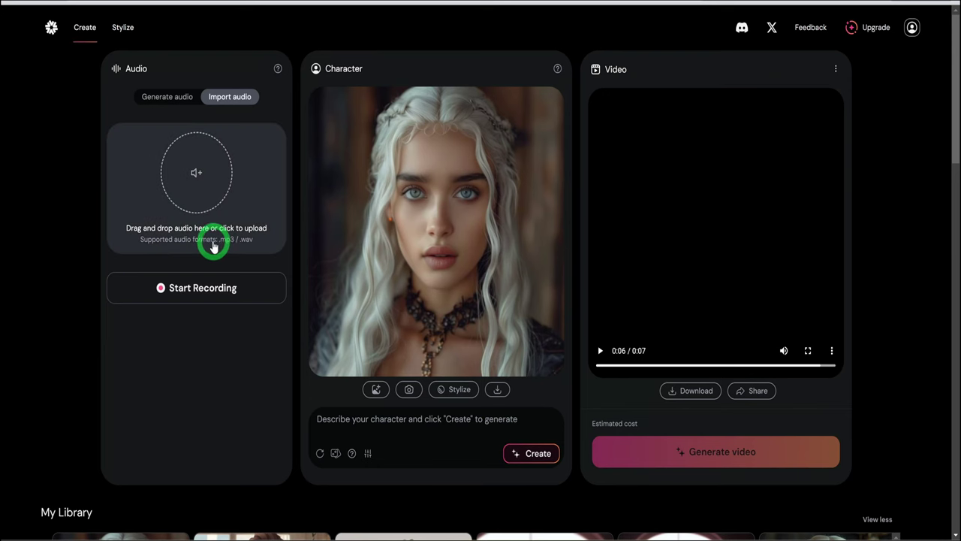
pyautogui.click(144, 215)
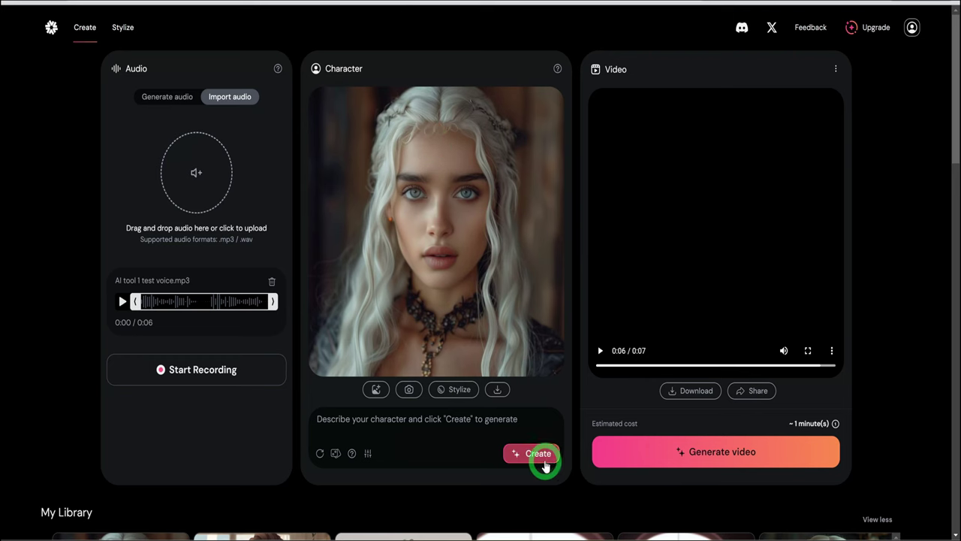
pyautogui.click(670, 459)
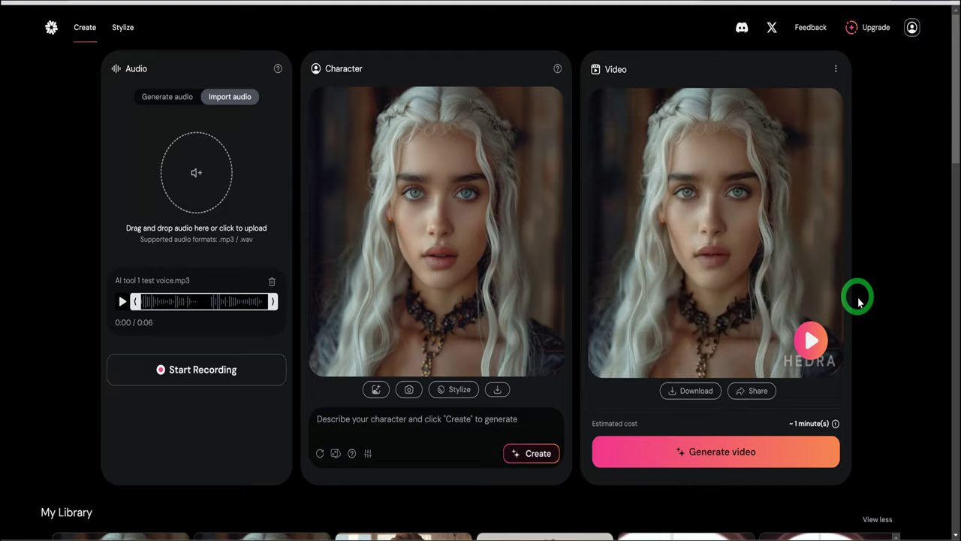
pyautogui.scroll(-4, 859, 301)
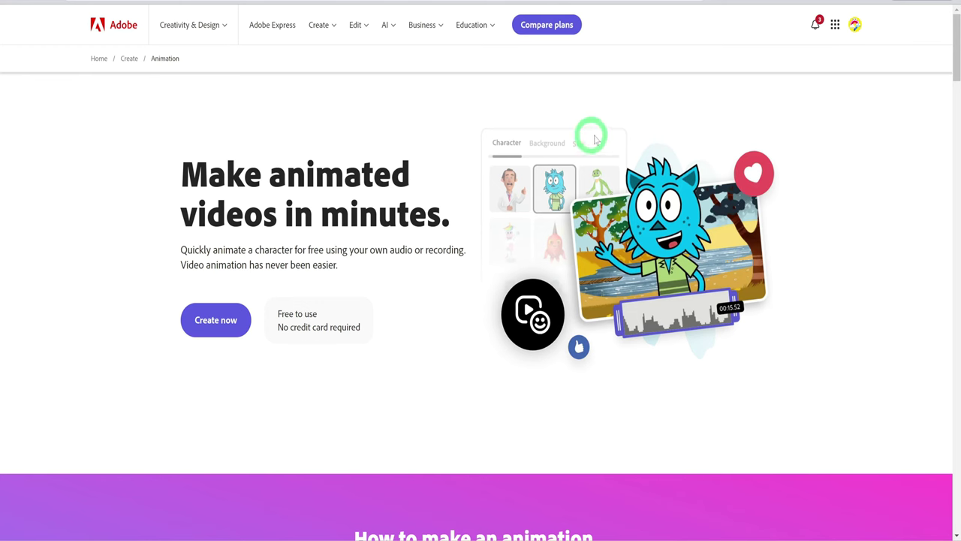
# - Start an Adobe Express animated character and set the Seasons > Fall Season background
pyautogui.click(212, 331)
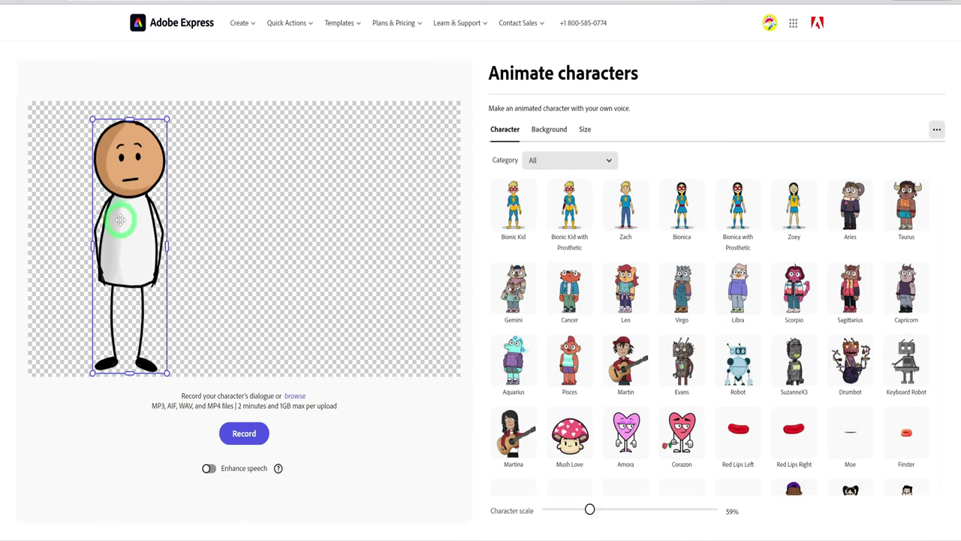
pyautogui.click(568, 130)
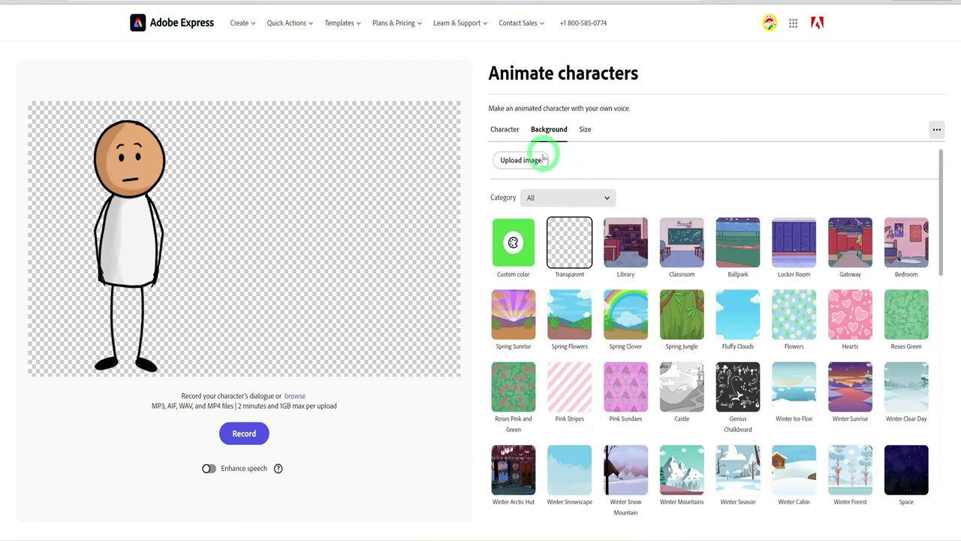
pyautogui.click(553, 197)
pyautogui.click(548, 277)
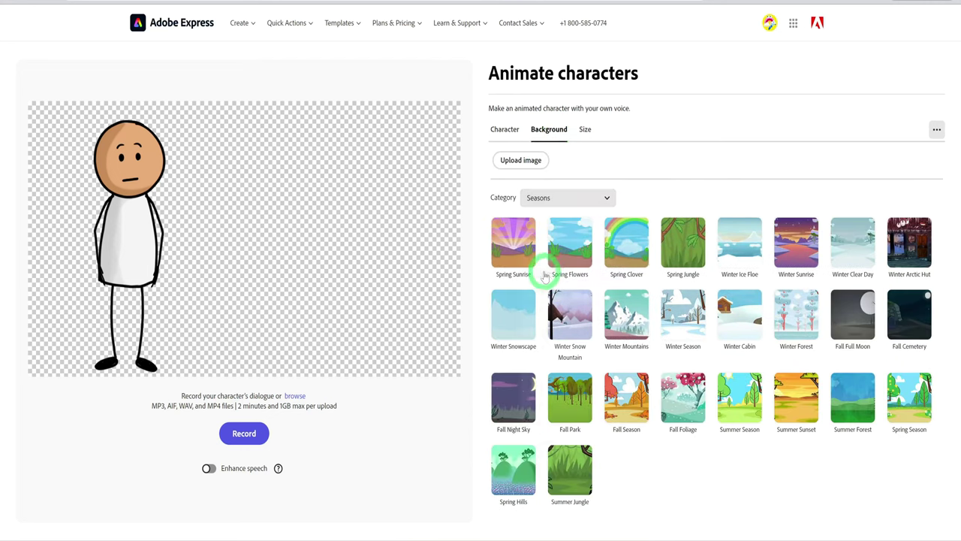
pyautogui.click(616, 402)
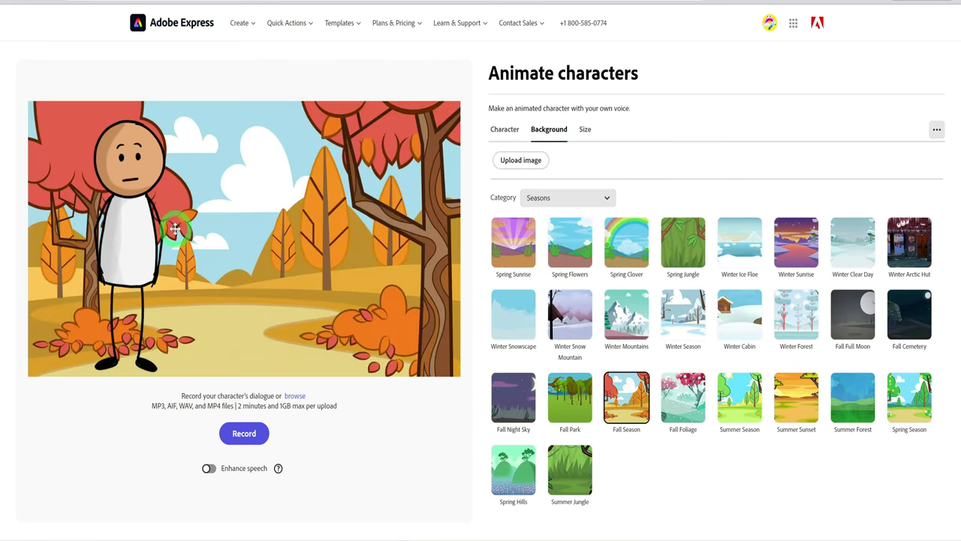
# - Shift the character right, scale it to 115%, add the audio, preview, and download Fall-VN.mp4
pyautogui.moveTo(120, 233); pyautogui.dragTo(150, 233)
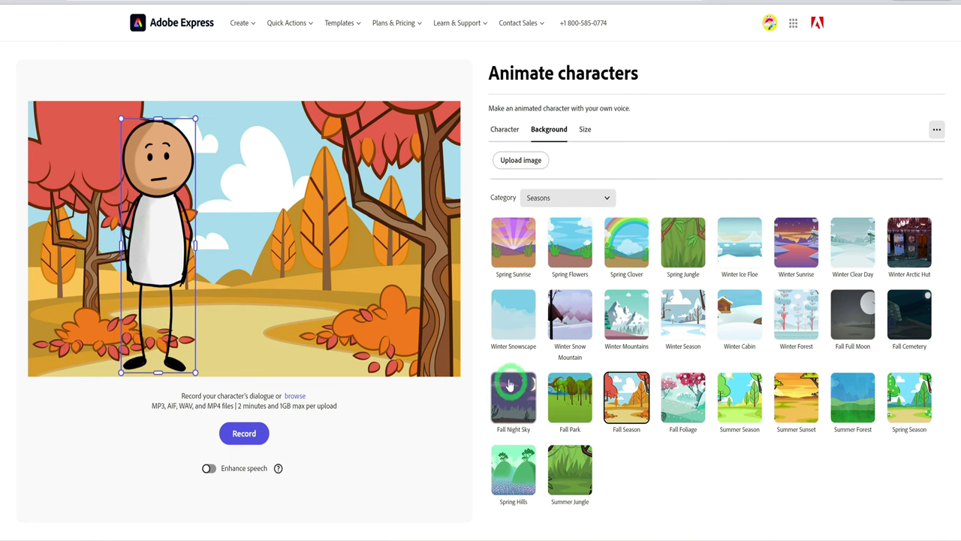
pyautogui.click(520, 131)
pyautogui.moveTo(590, 508)
pyautogui.mouseDown()
pyautogui.moveTo(639, 508)
pyautogui.moveTo(589, 509)
pyautogui.mouseUp()
pyautogui.click(296, 396)
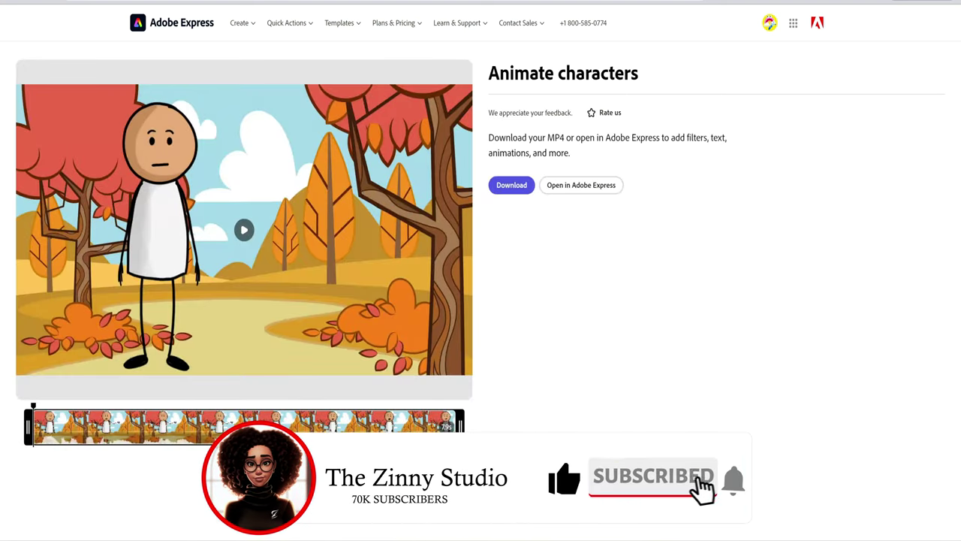
pyautogui.click(242, 234)
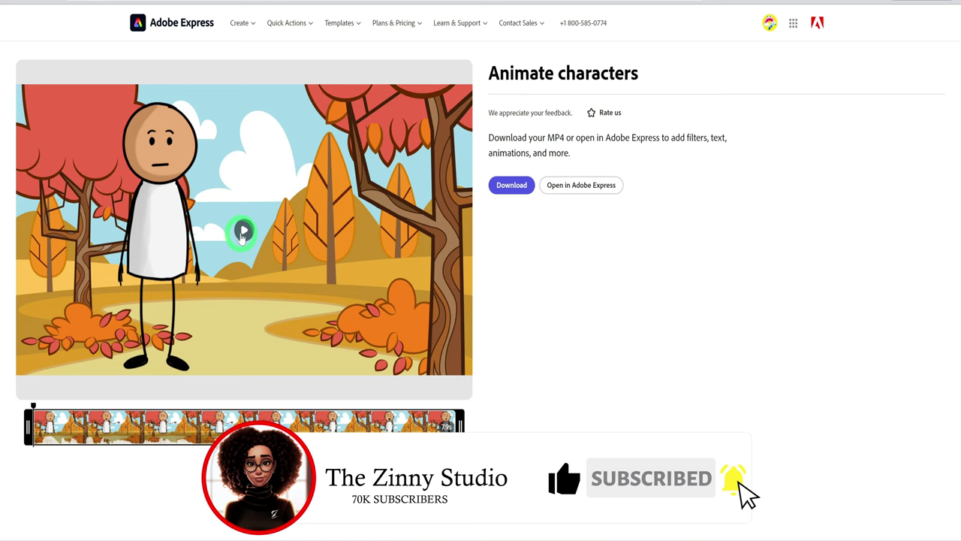
pyautogui.click(243, 235)
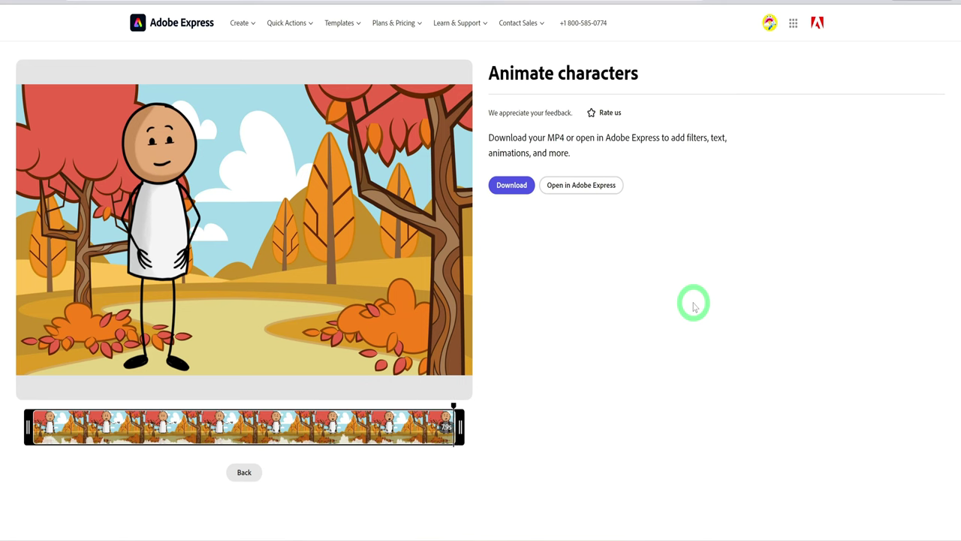
pyautogui.click(512, 185)
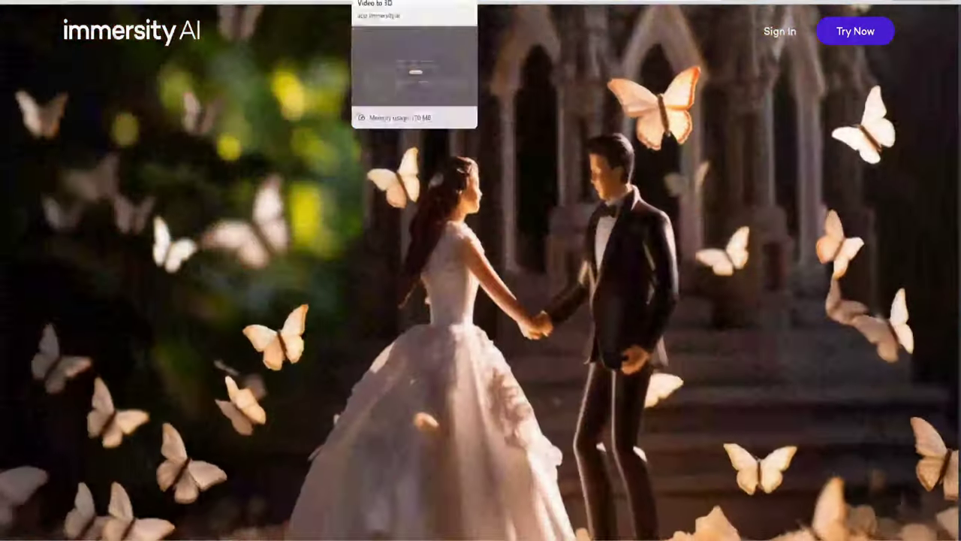
# - Open the Immersity AI dashboard and upload the astronaut image
pyautogui.click(415, 1)
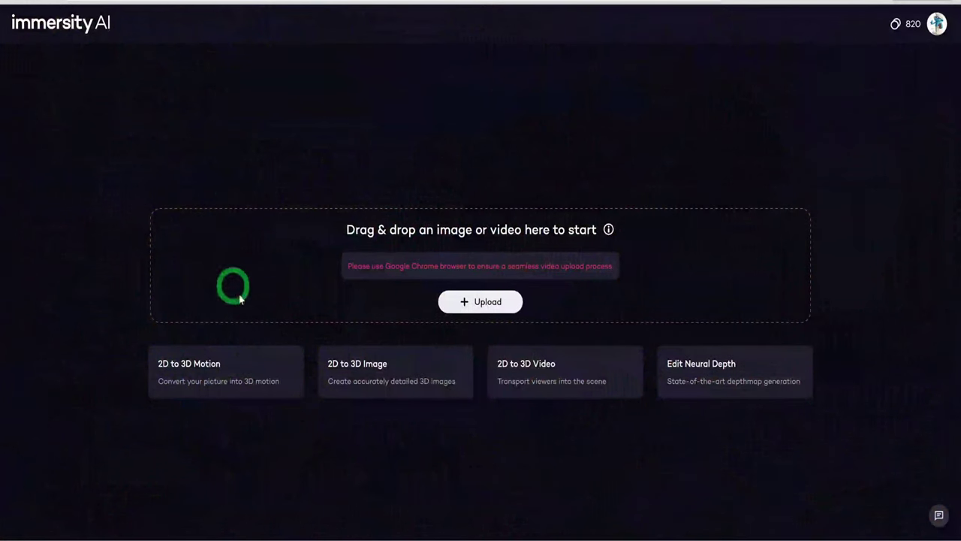
pyautogui.click(518, 296)
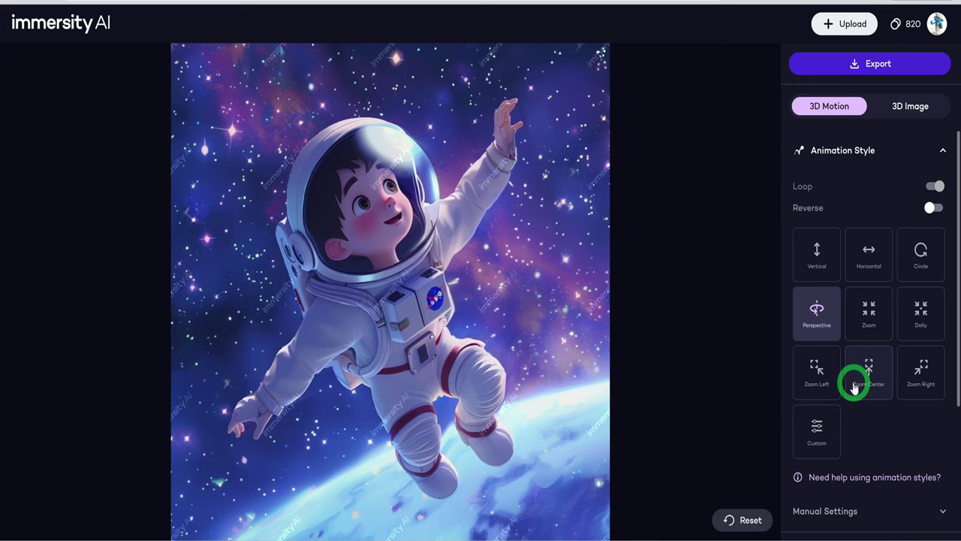
pyautogui.scroll(-1, 854, 356)
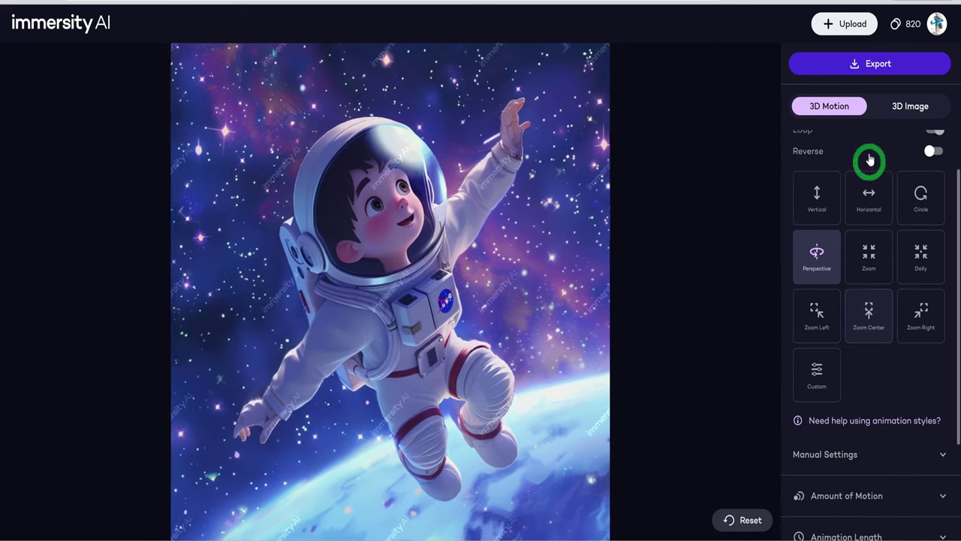
# - Export the astronaut as an MP4 3D Motion clip at Plus 720x720 and 30 FPS
pyautogui.click(873, 65)
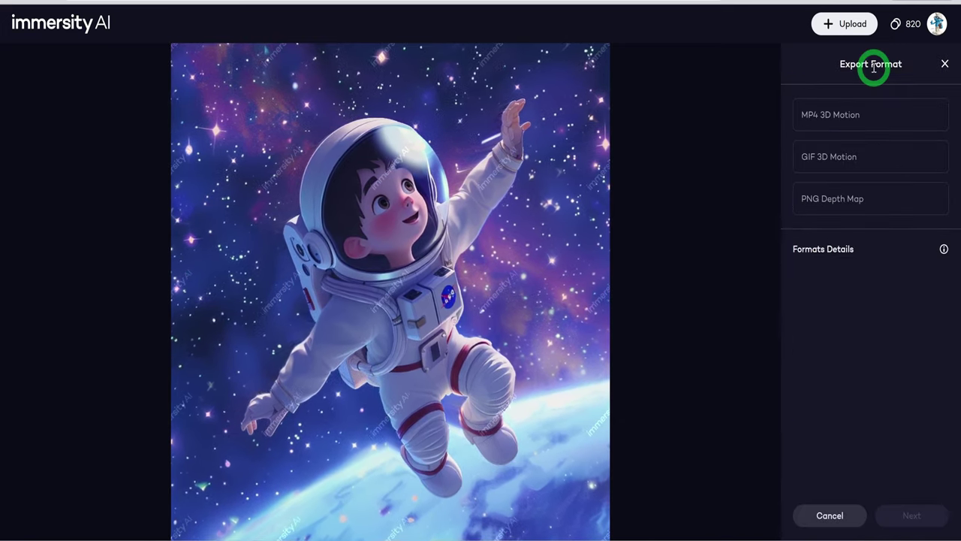
pyautogui.click(833, 120)
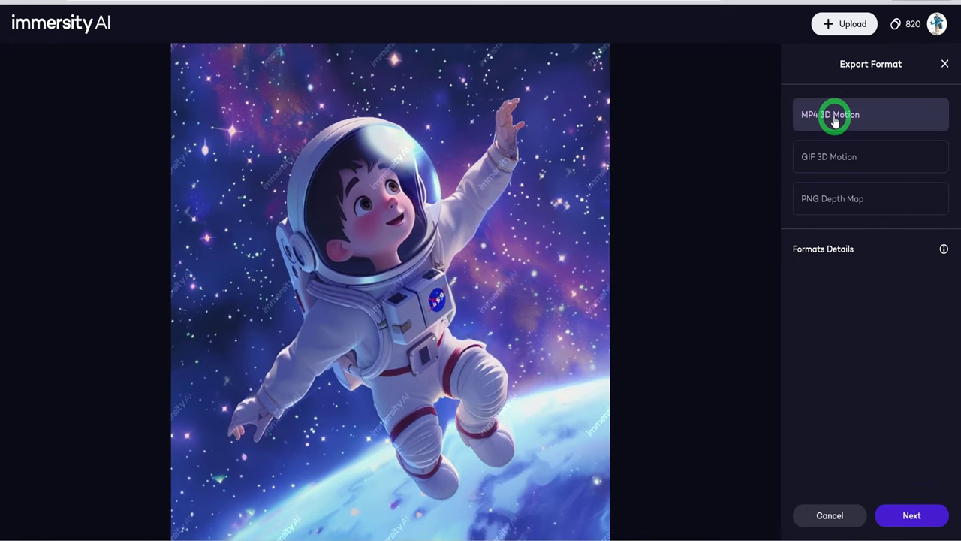
pyautogui.click(896, 518)
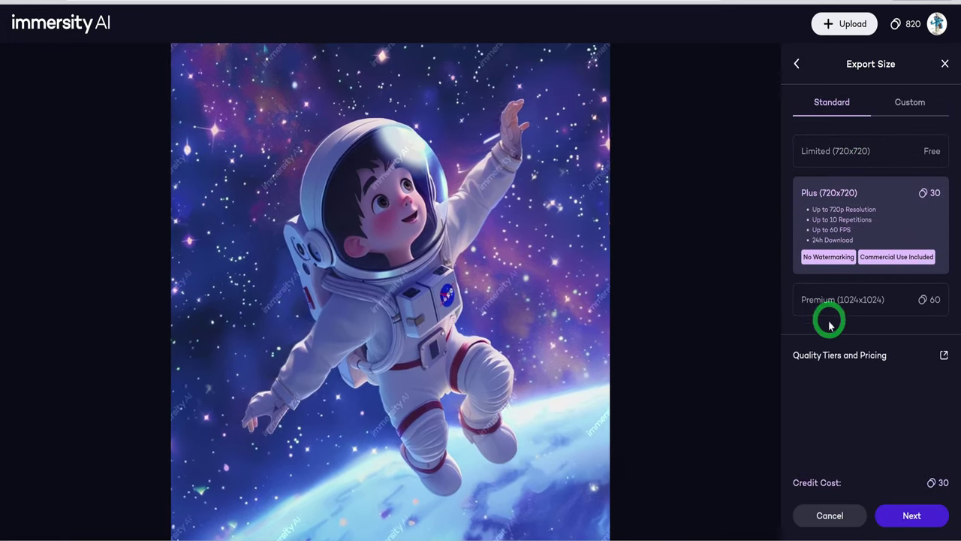
pyautogui.click(841, 154)
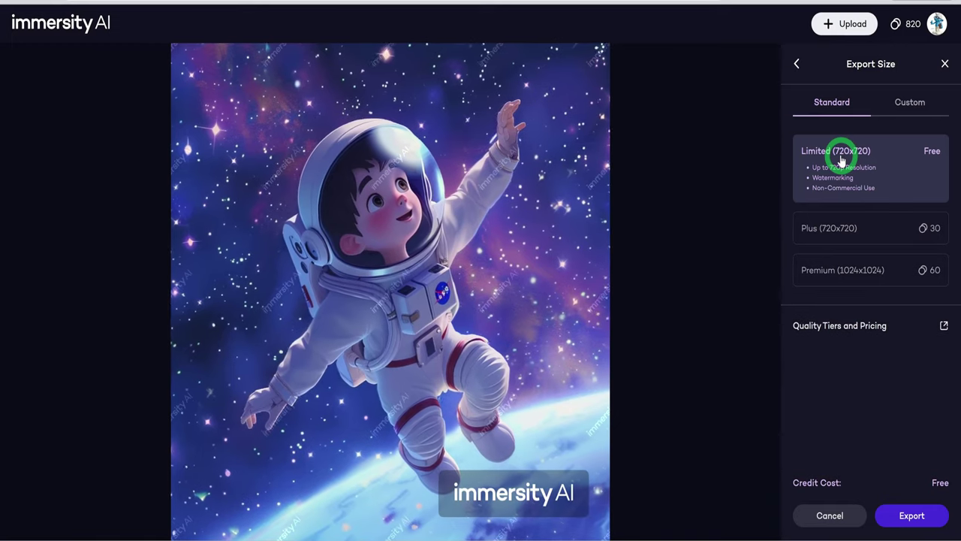
pyautogui.click(841, 228)
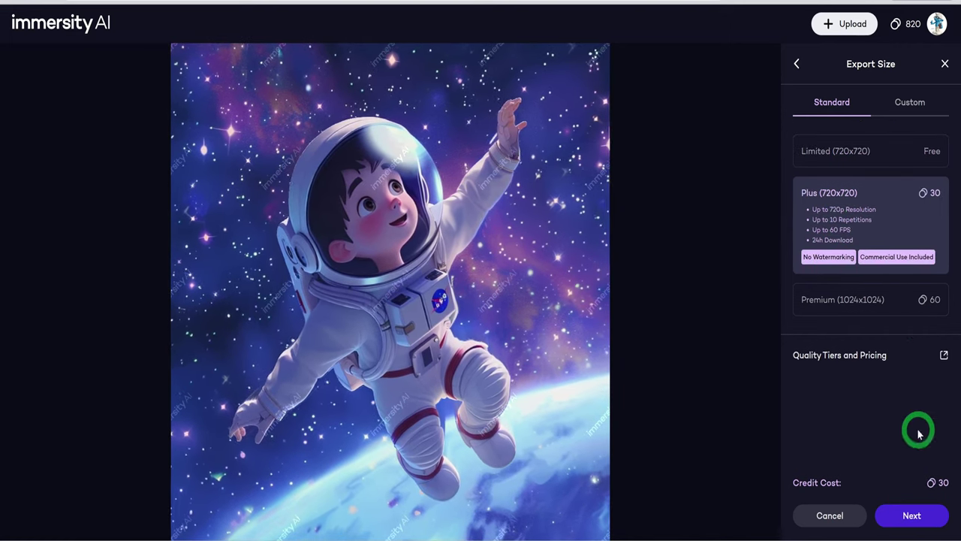
pyautogui.click(912, 515)
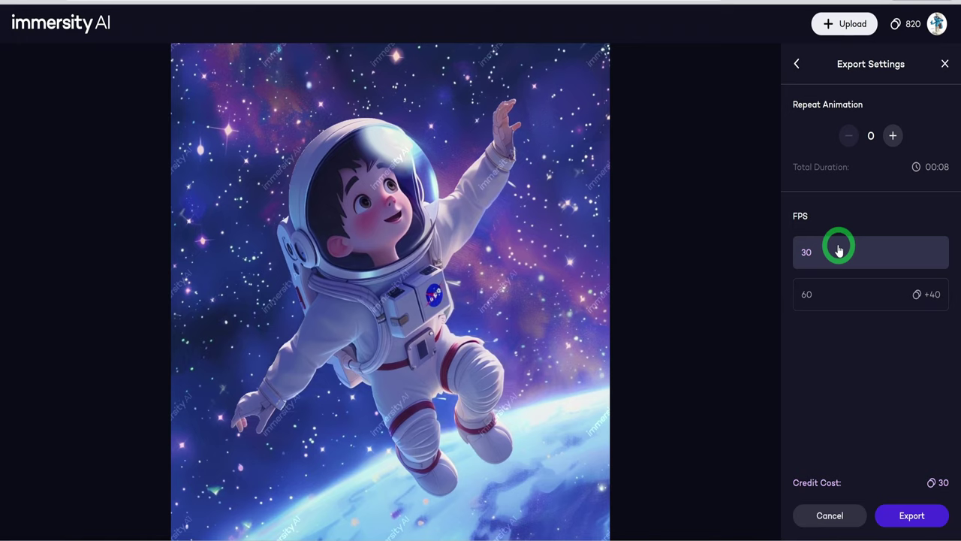
pyautogui.click(911, 516)
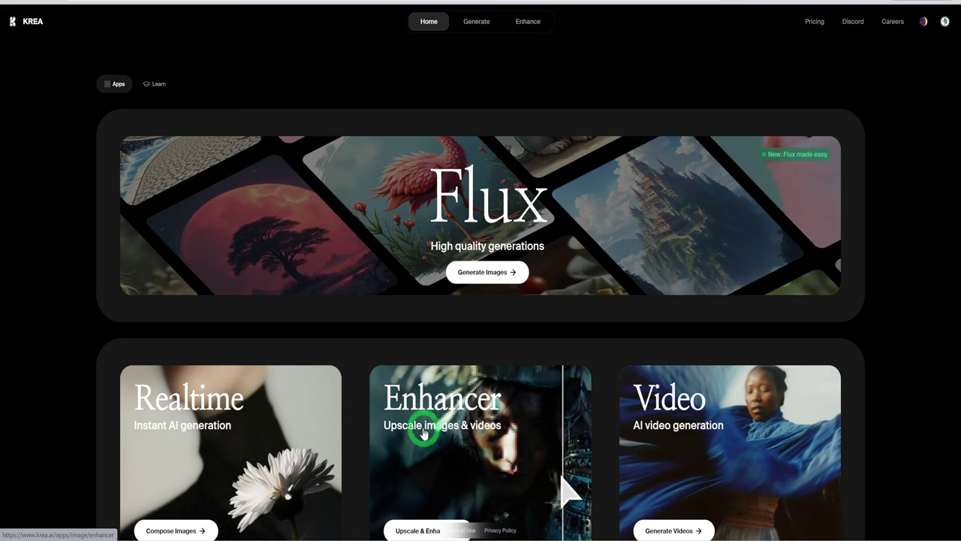
# - Open Krea's video generator from the Generate Videos button on the home page's Video card
pyautogui.scroll(-1, 484, 419)
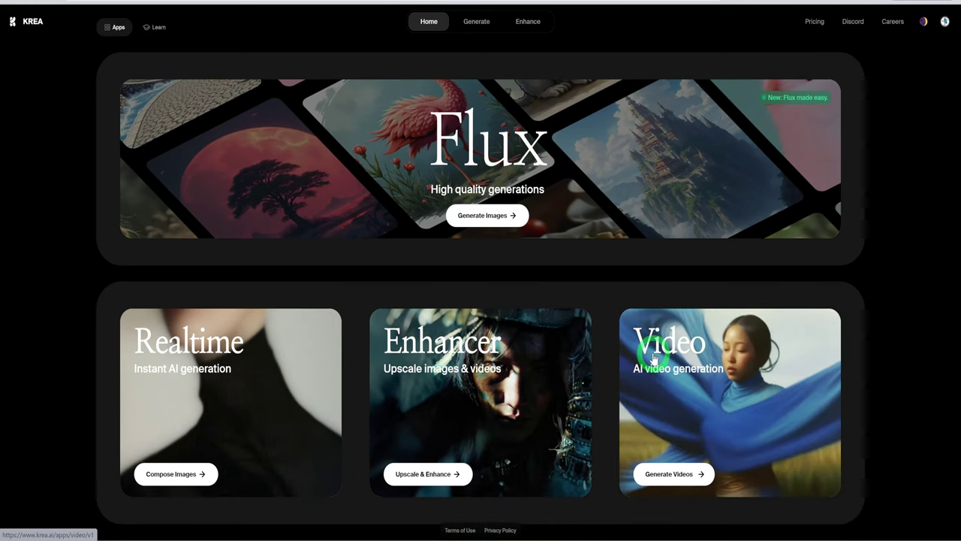
pyautogui.scroll(1, 653, 359)
pyautogui.scroll(-1, 664, 390)
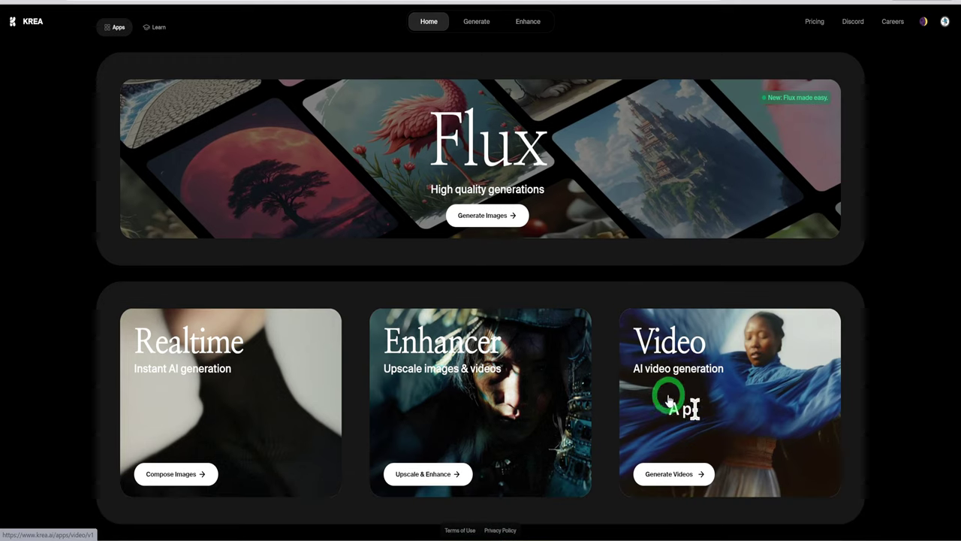
pyautogui.click(670, 471)
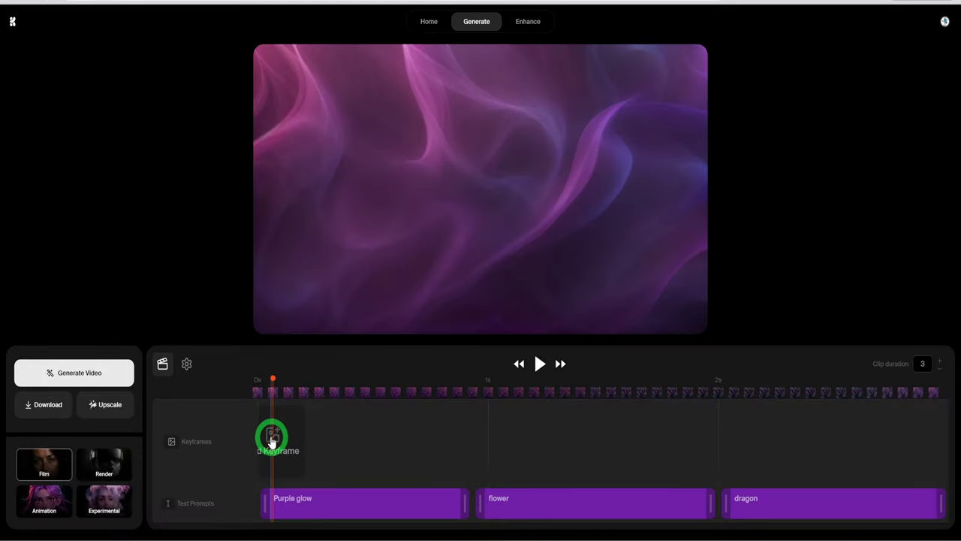
# - Set the purple smoke, purple flower and dragon images as the three timeline keyframes
pyautogui.click(272, 441)
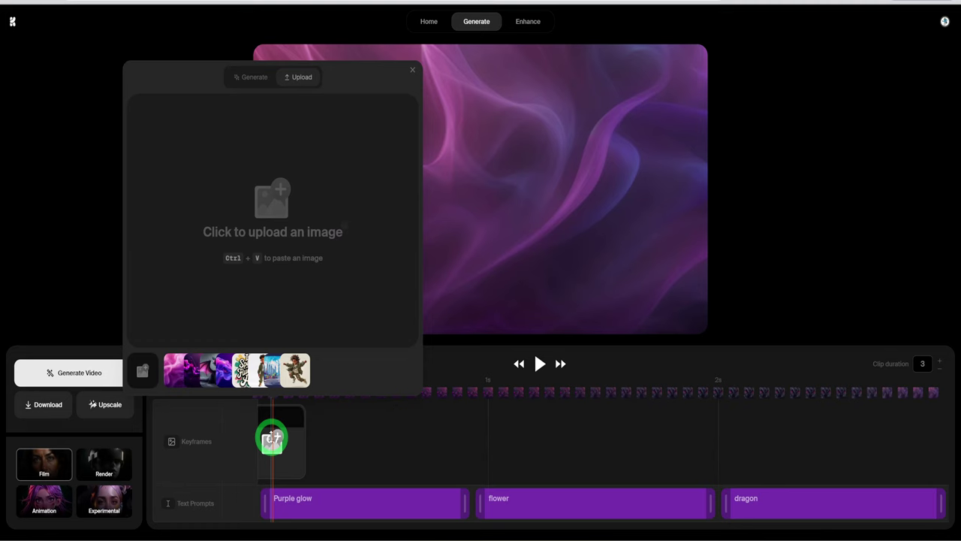
pyautogui.click(174, 367)
pyautogui.click(487, 470)
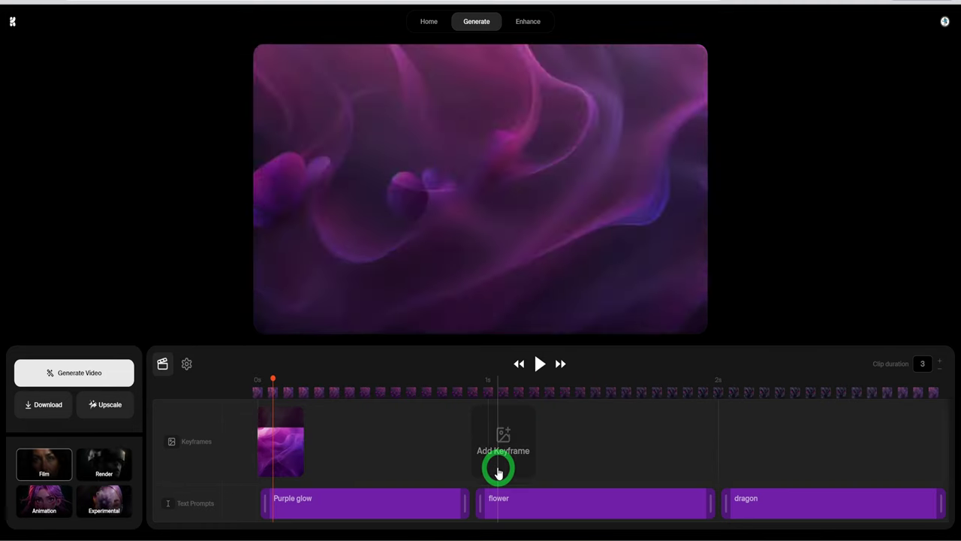
pyautogui.click(498, 468)
pyautogui.click(421, 371)
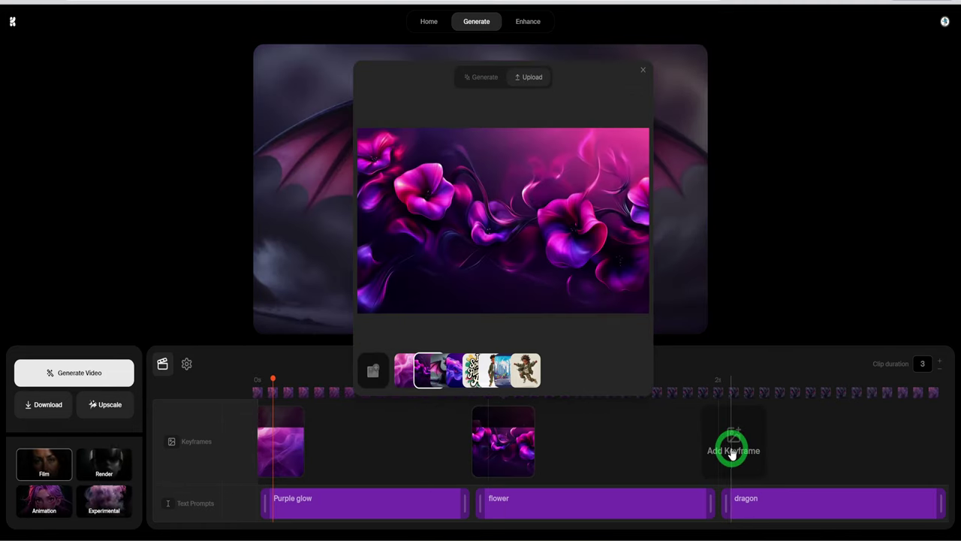
pyautogui.click(747, 451)
pyautogui.click(747, 450)
pyautogui.click(678, 380)
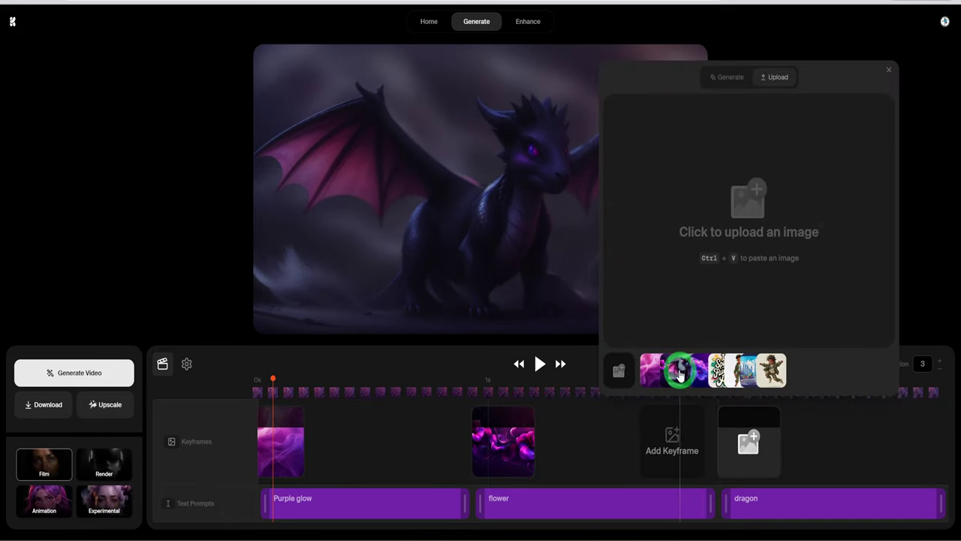
pyautogui.click(303, 500)
pyautogui.click(526, 508)
pyautogui.click(765, 506)
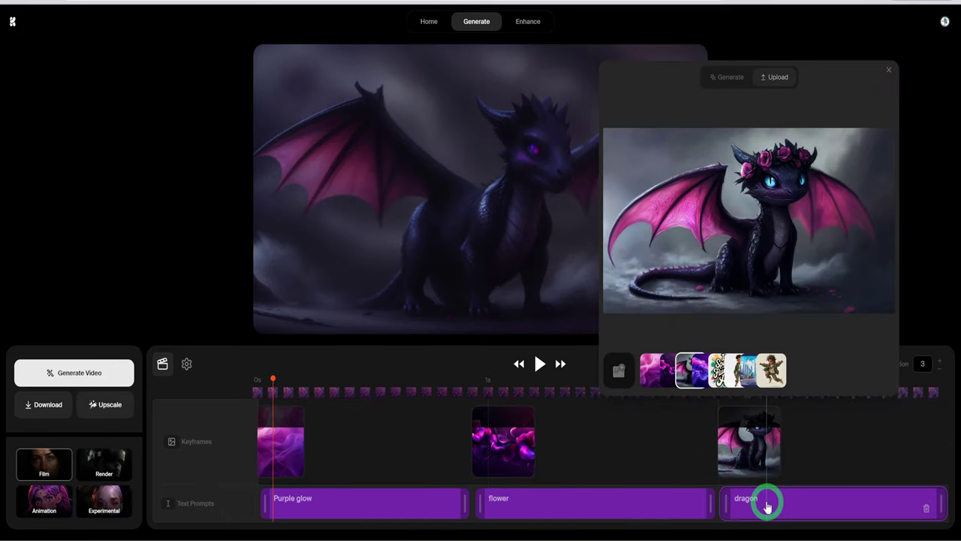
# - Close the image upload panel and generate the purple glow-to-dragon morph video
pyautogui.click(665, 457)
pyautogui.click(275, 449)
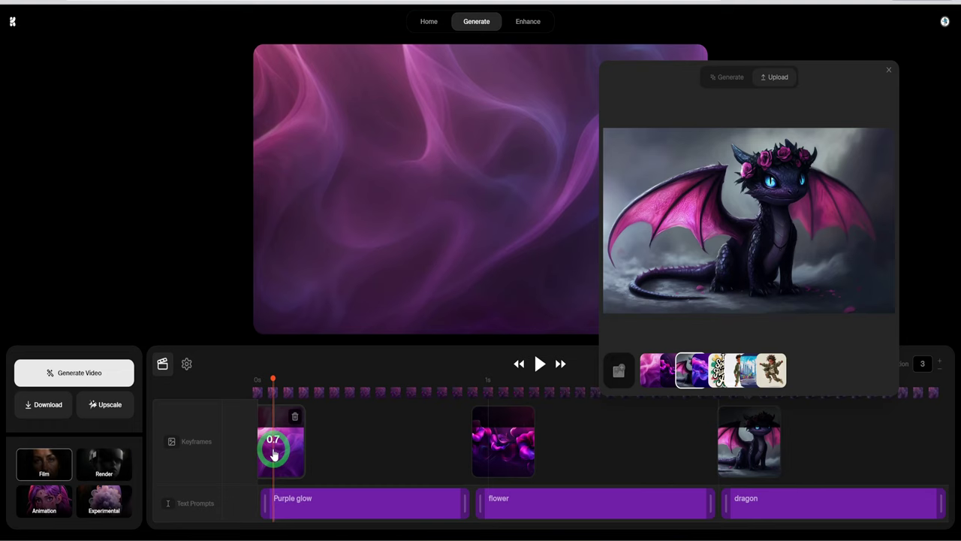
pyautogui.click(323, 505)
pyautogui.click(41, 531)
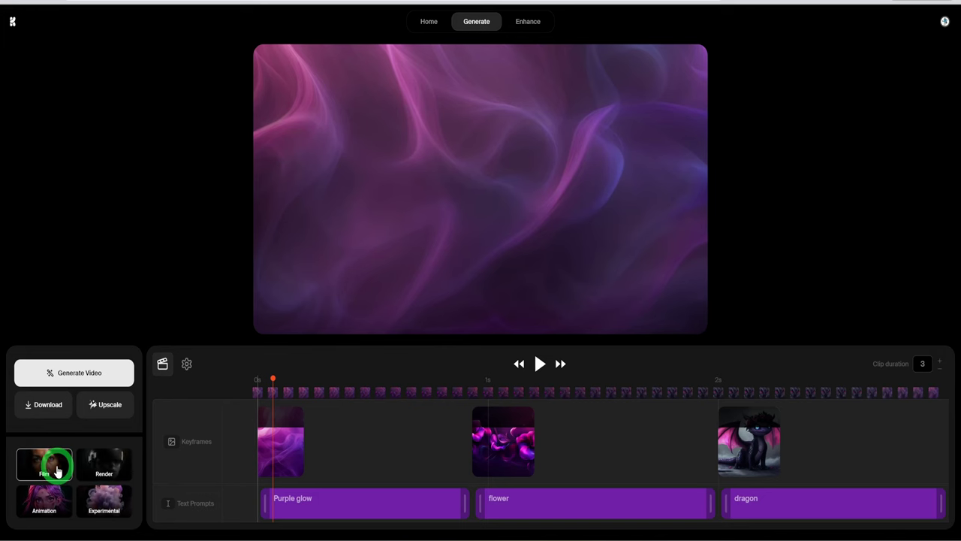
pyautogui.click(73, 379)
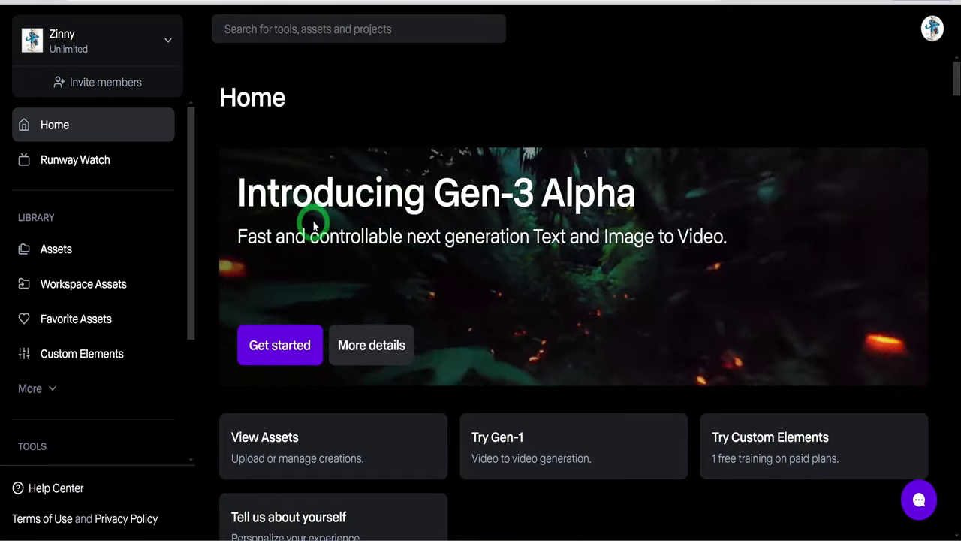
# - Generate a 5-second Gen-3 Alpha Turbo clip from the dragon image in Assets
pyautogui.click(281, 351)
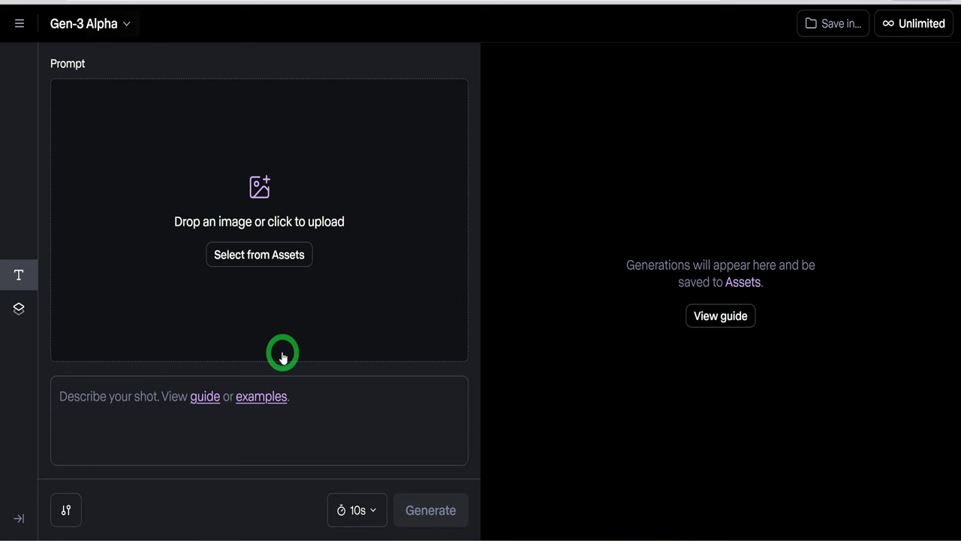
pyautogui.click(126, 26)
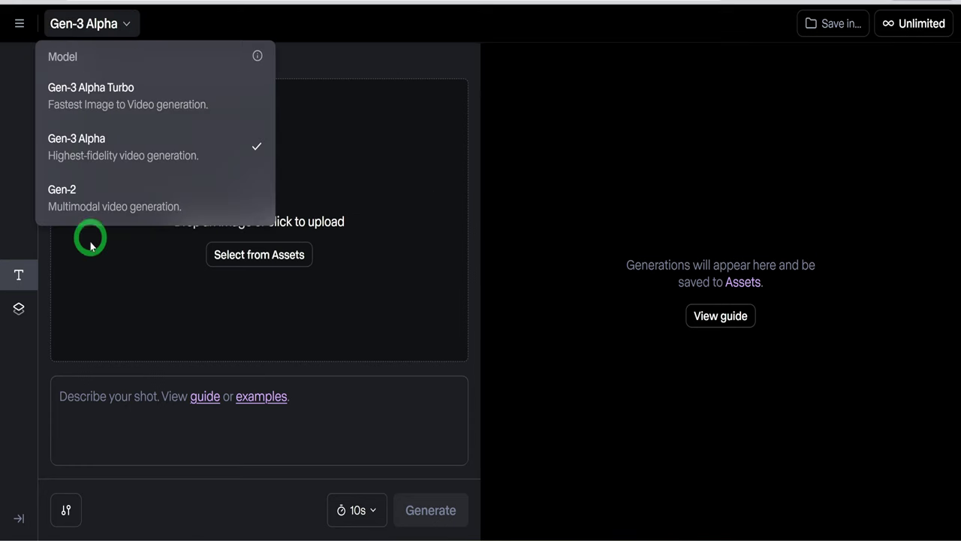
pyautogui.click(115, 100)
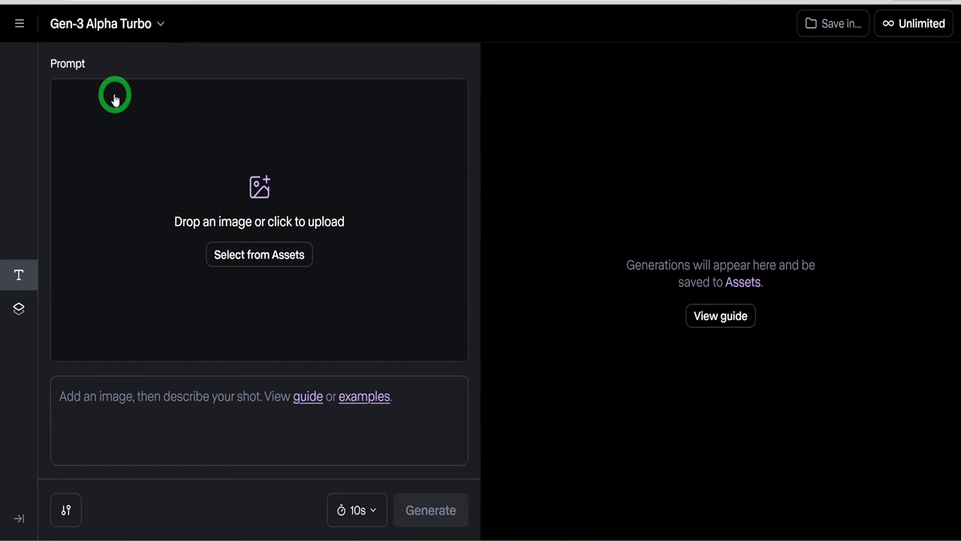
pyautogui.click(274, 256)
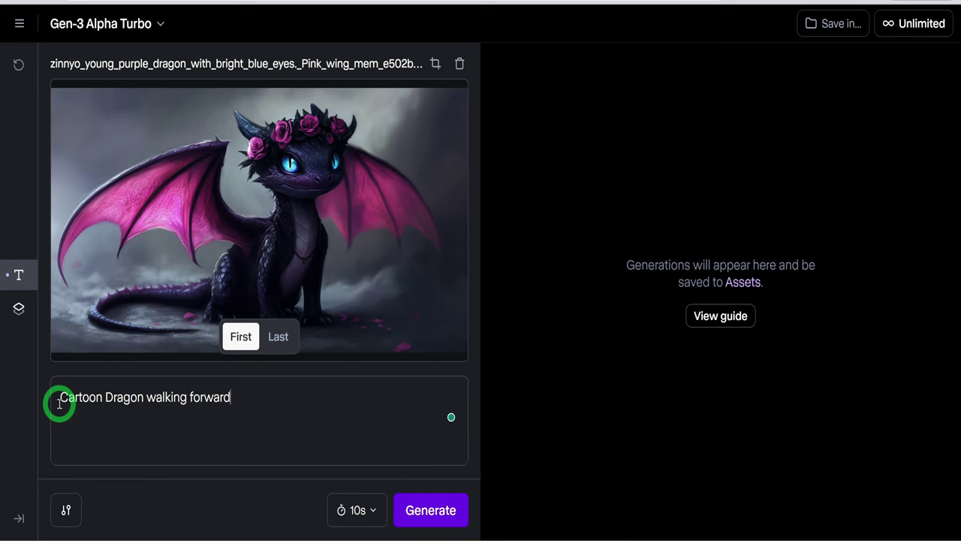
pyautogui.click(357, 510)
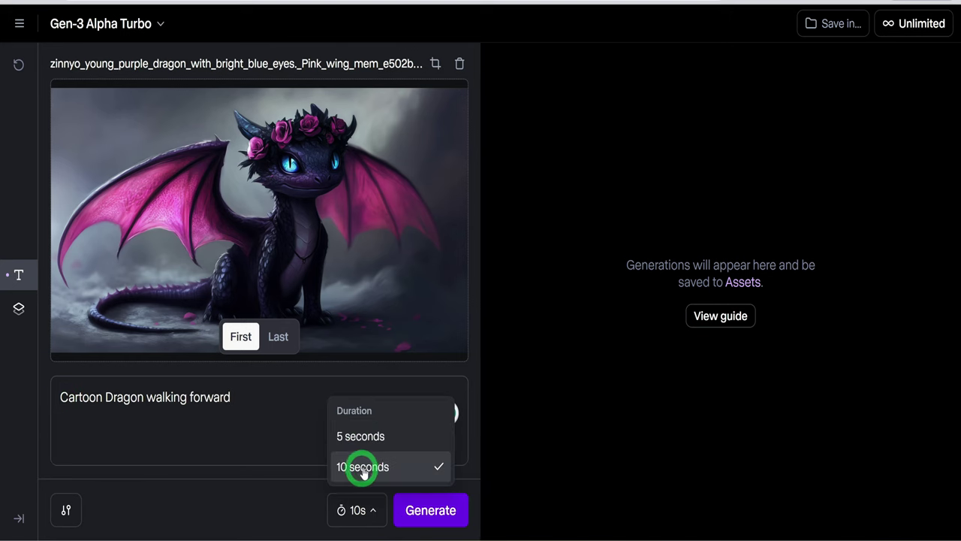
pyautogui.click(362, 437)
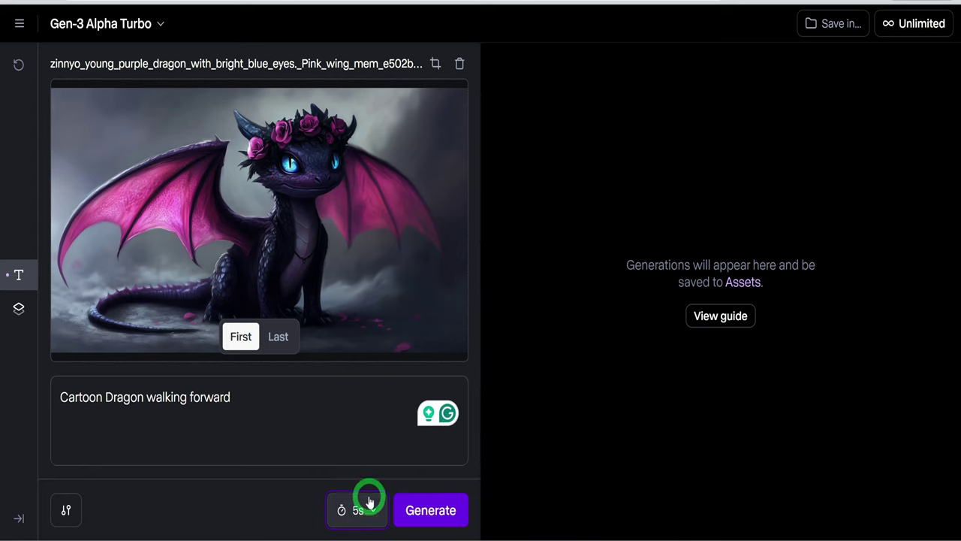
pyautogui.click(439, 514)
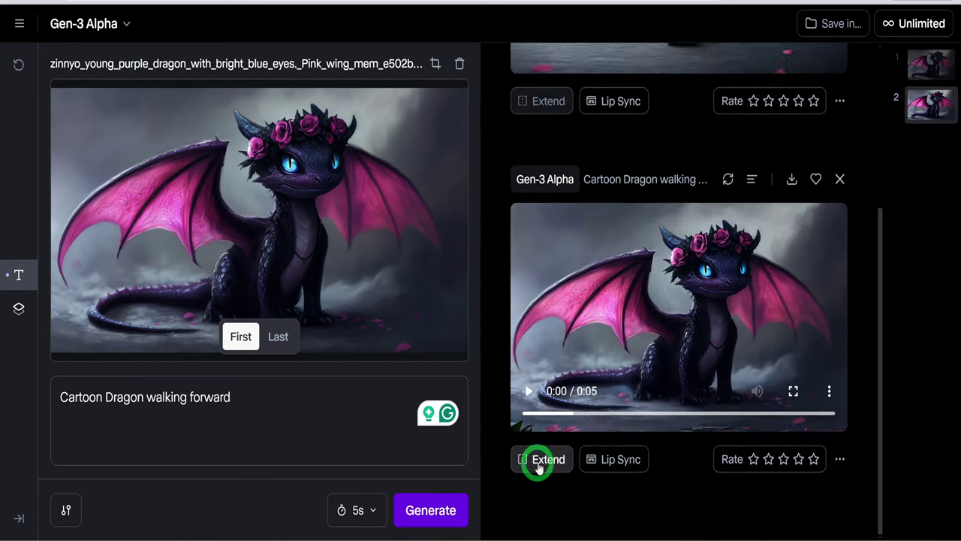
# - Extend the Runway dragon clip by 5 seconds with the prompt 'dragon walking'
pyautogui.click(539, 463)
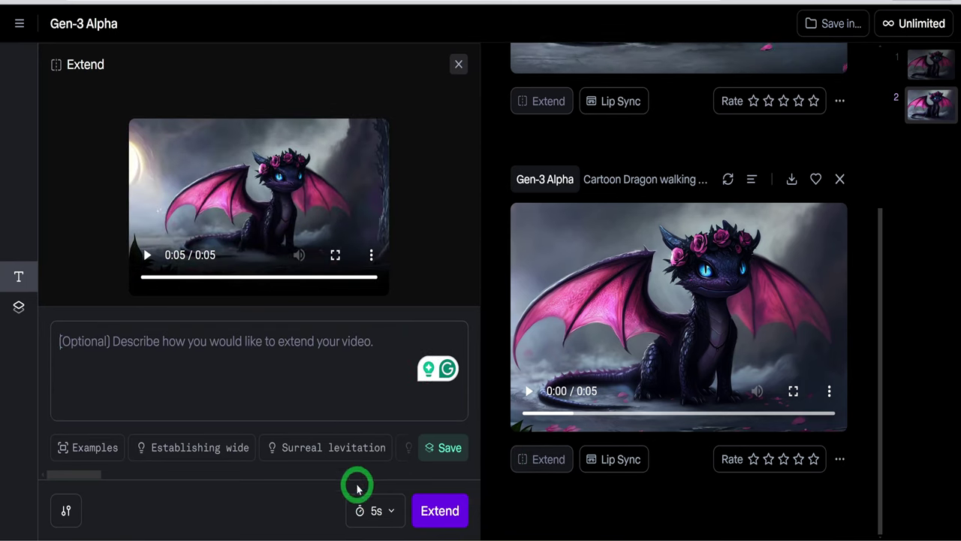
pyautogui.click(369, 506)
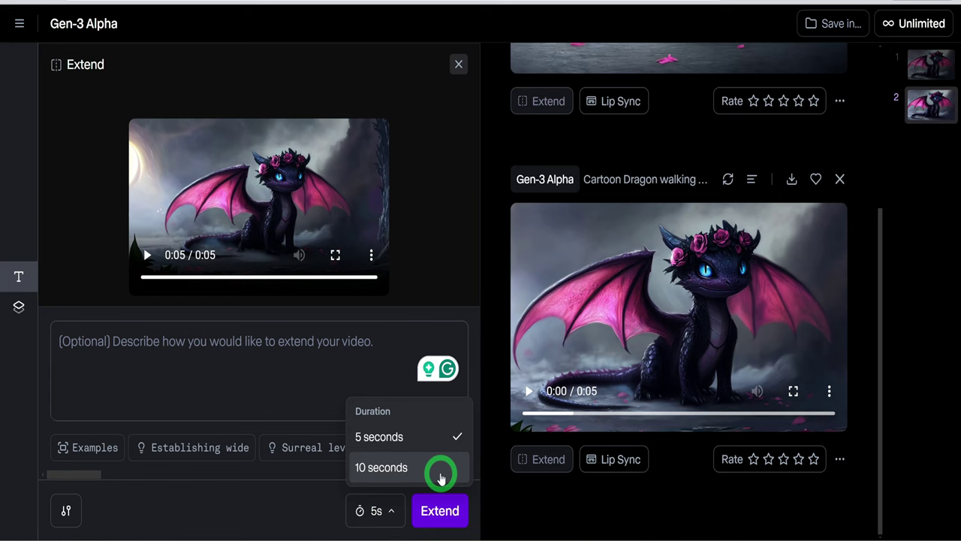
pyautogui.click(406, 439)
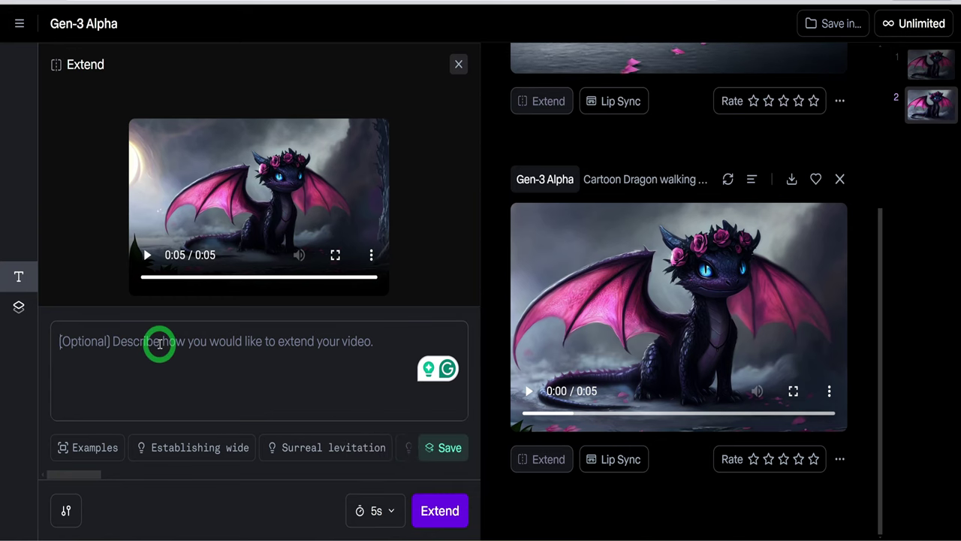
pyautogui.write('dragon walking')
pyautogui.click(426, 513)
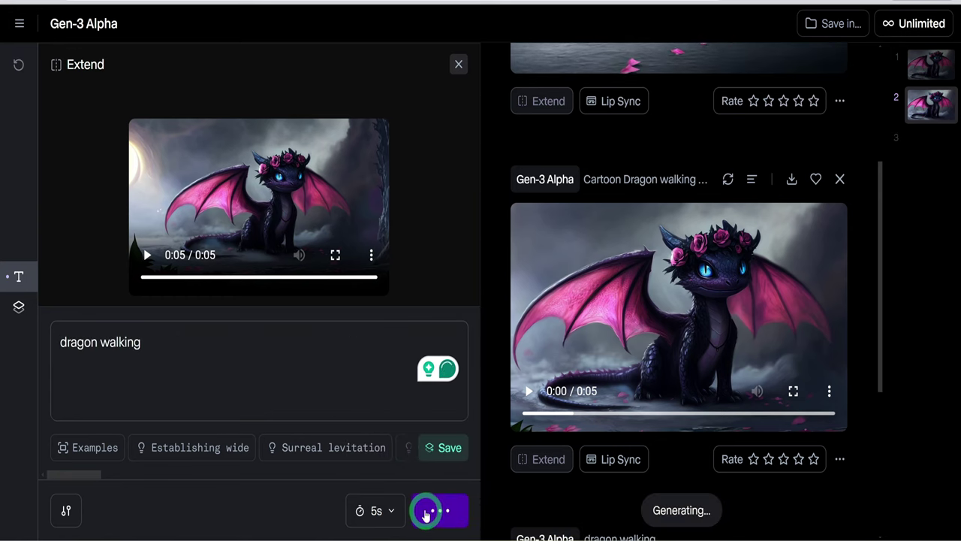
pyautogui.scroll(-2, 679, 451)
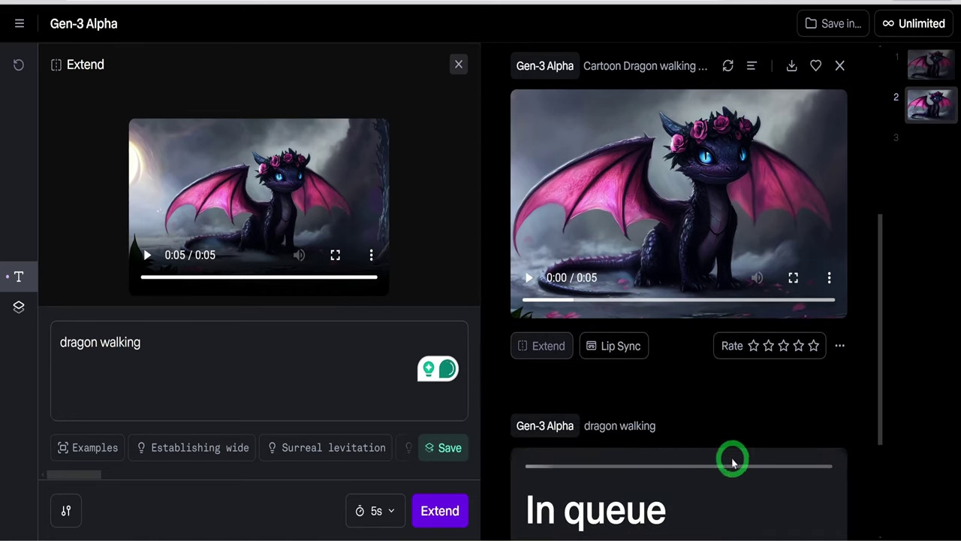
pyautogui.scroll(3, 687, 459)
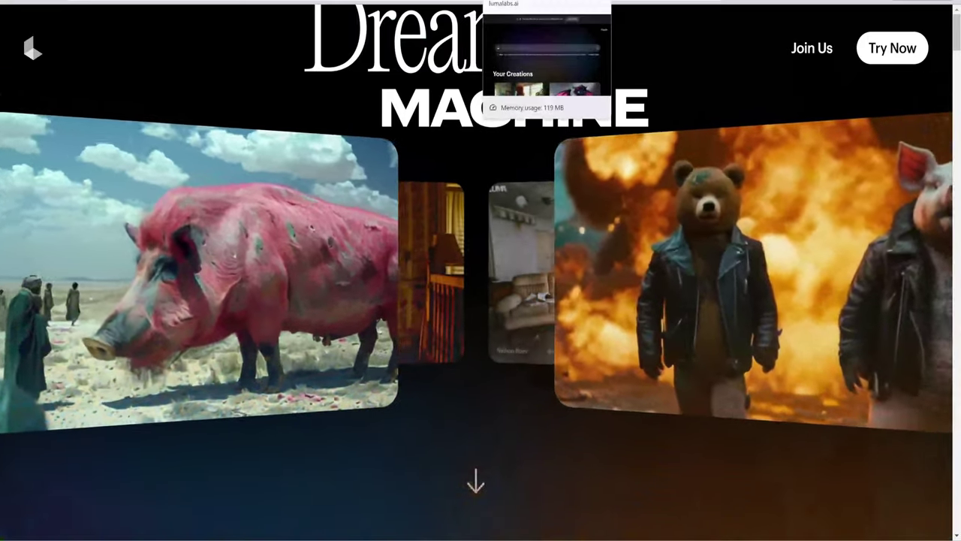
# - Generate a looping Dream Machine video from the dragon image with 'Cartoon dragon walking forward camera move up'
pyautogui.click(526, 1)
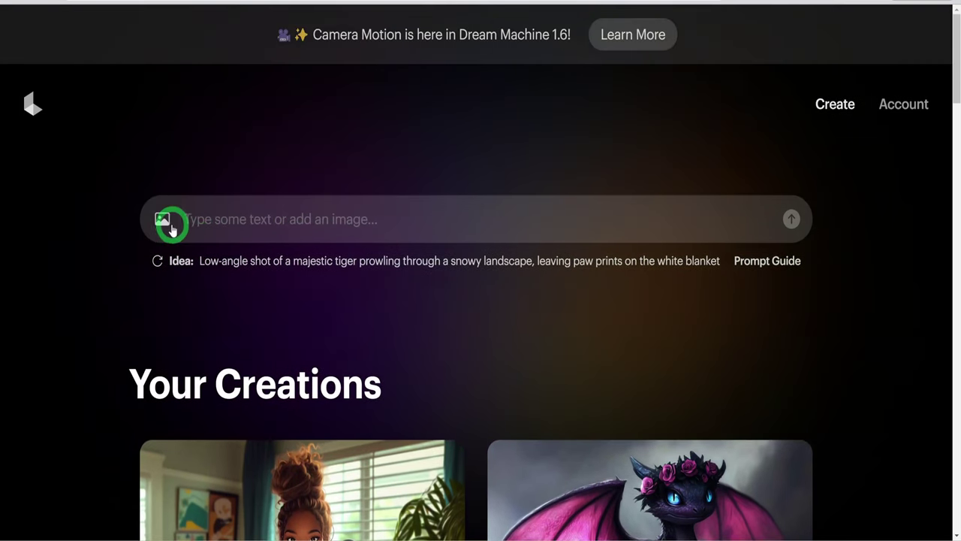
pyautogui.click(164, 220)
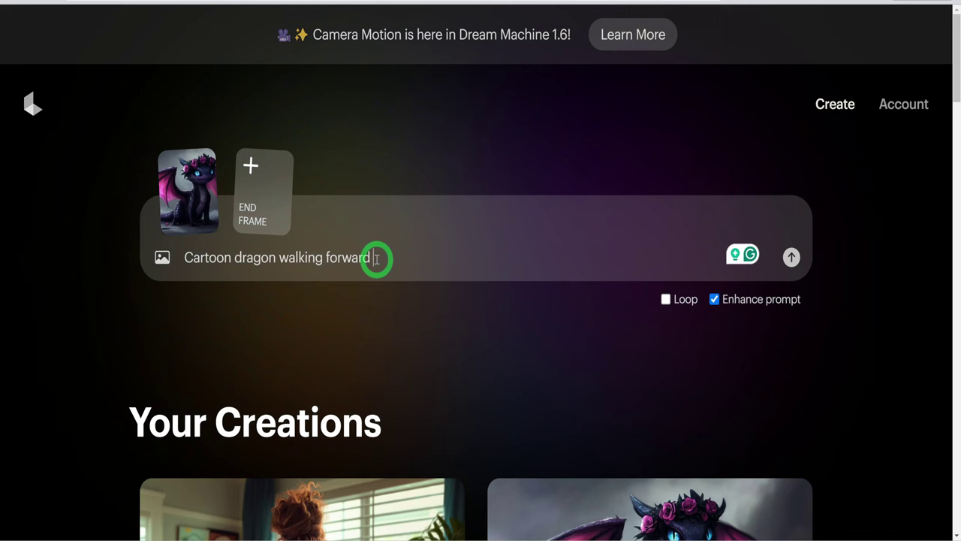
pyautogui.write('me')
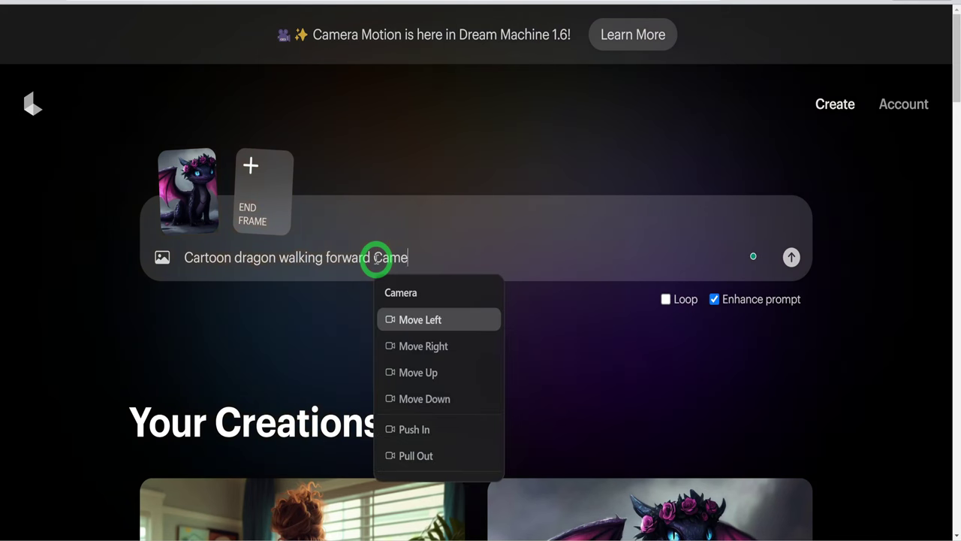
pyautogui.write('ra')
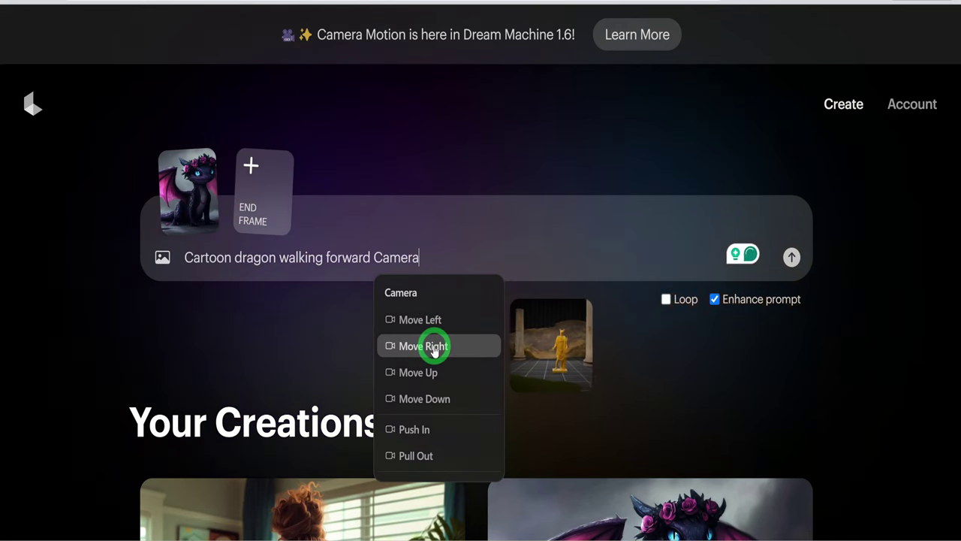
pyautogui.click(418, 373)
pyautogui.click(665, 299)
pyautogui.click(790, 259)
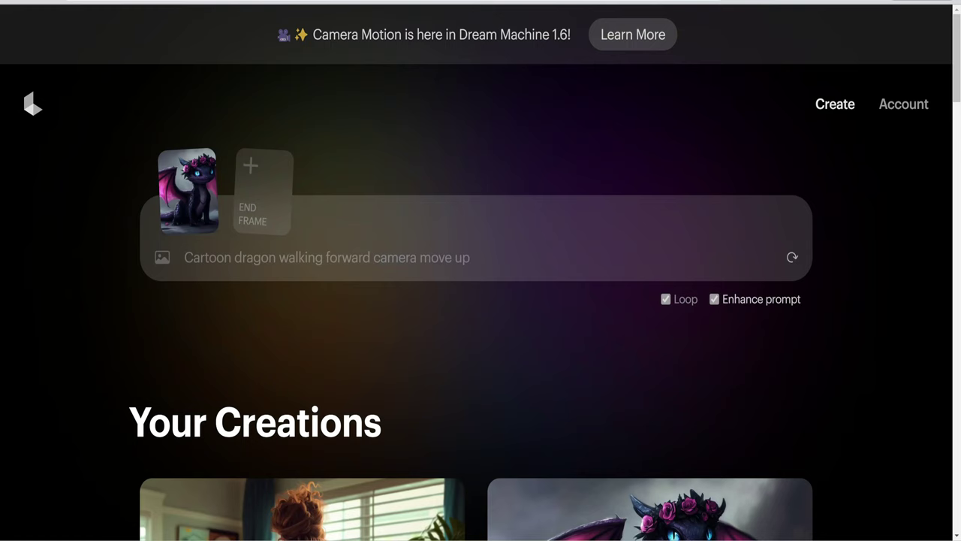
pyautogui.scroll(-1, 447, 376)
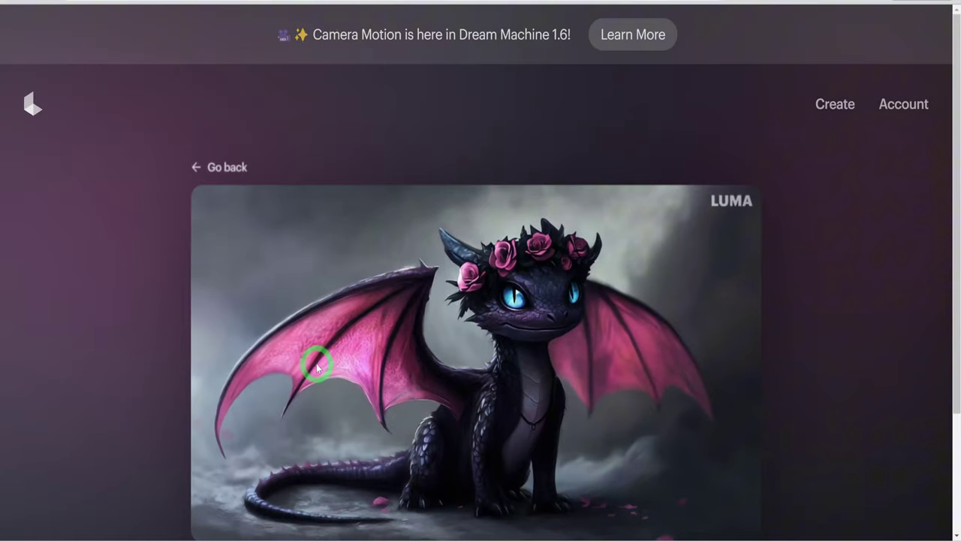
pyautogui.scroll(-3, 354, 361)
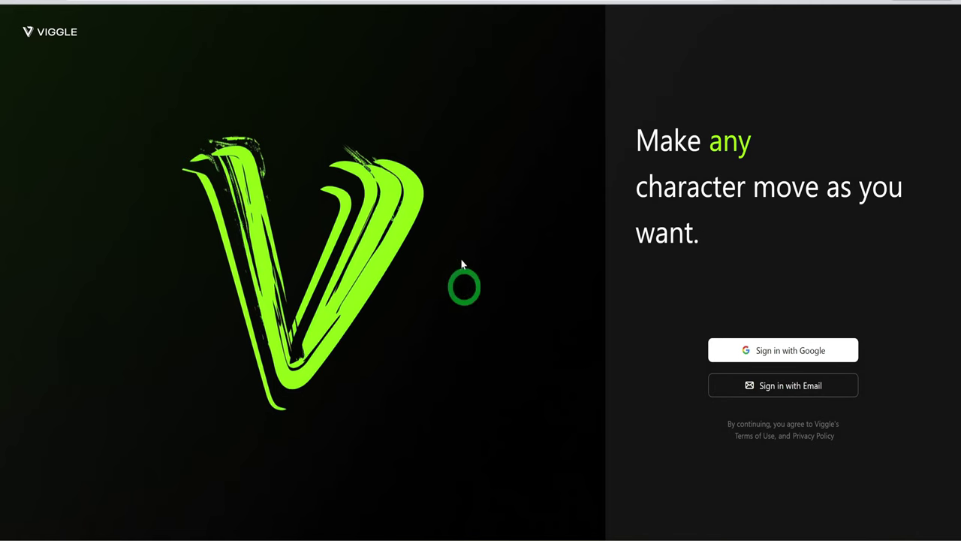
# - Sign in to Viggle and create a Mix video with Original background and V2-Turbo model
pyautogui.click(780, 354)
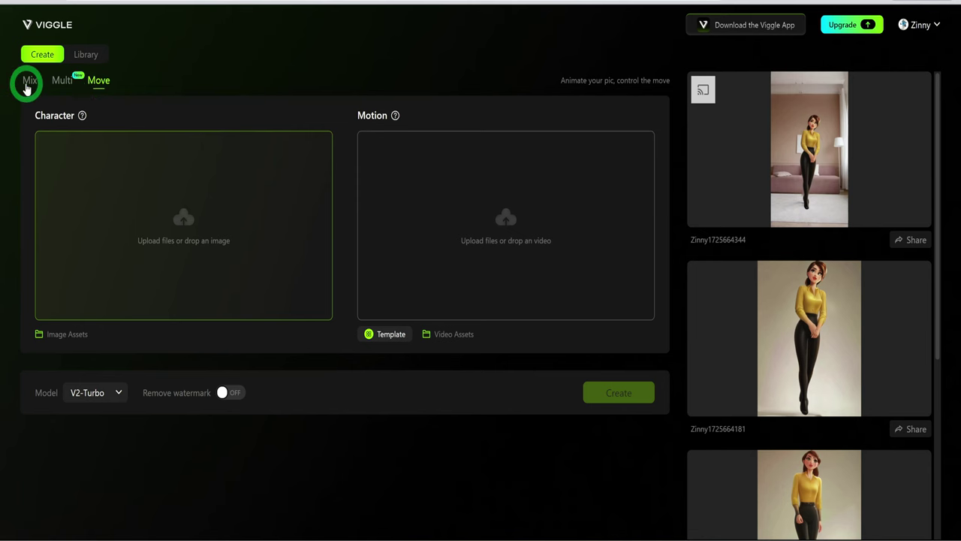
pyautogui.click(29, 82)
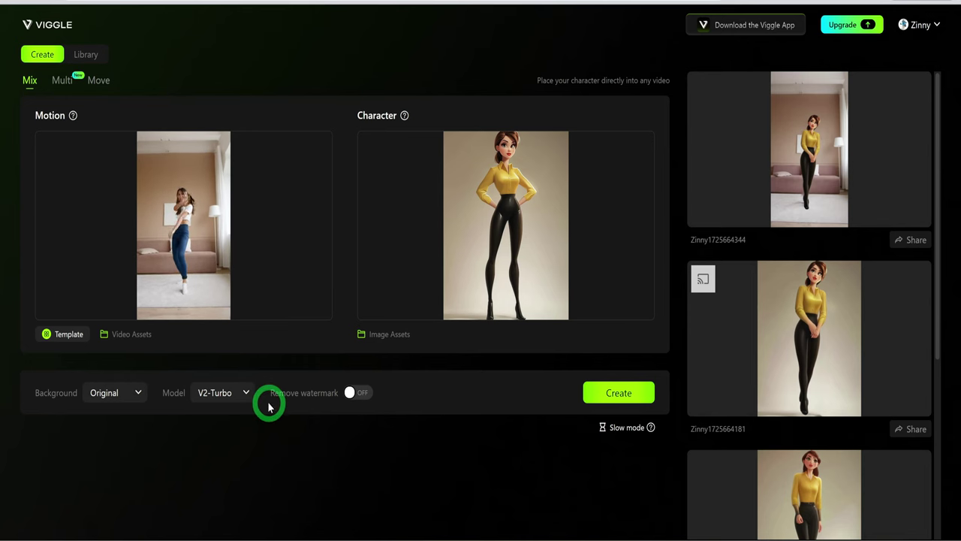
pyautogui.click(133, 394)
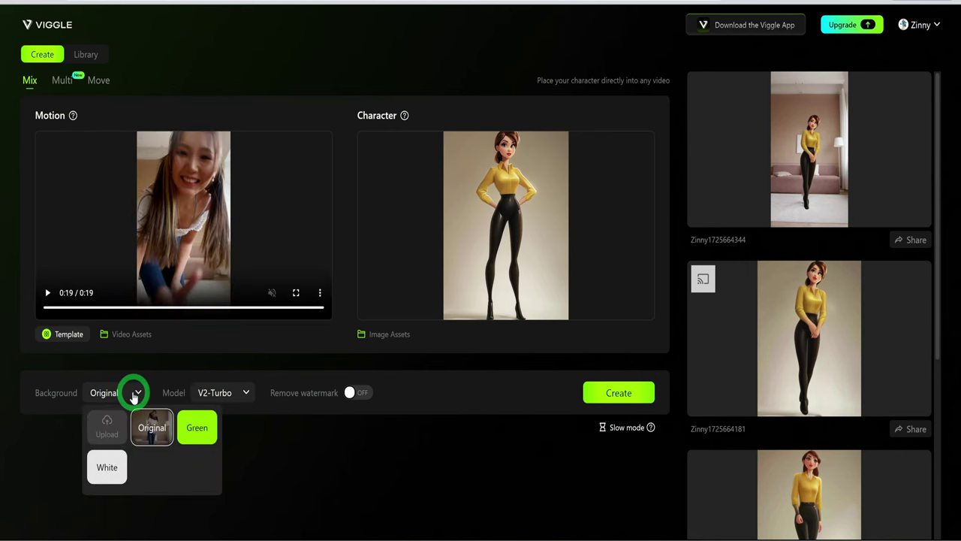
pyautogui.click(240, 394)
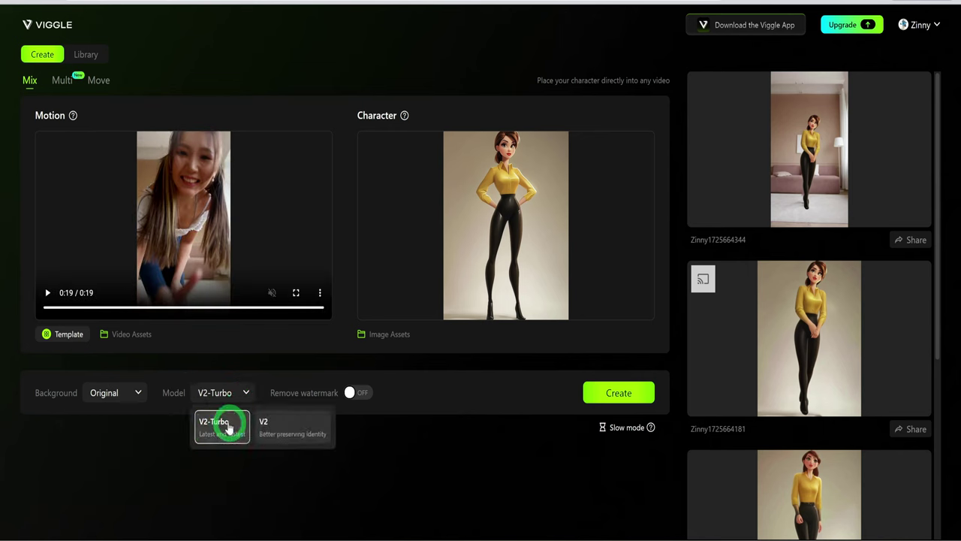
pyautogui.click(216, 421)
pyautogui.click(630, 402)
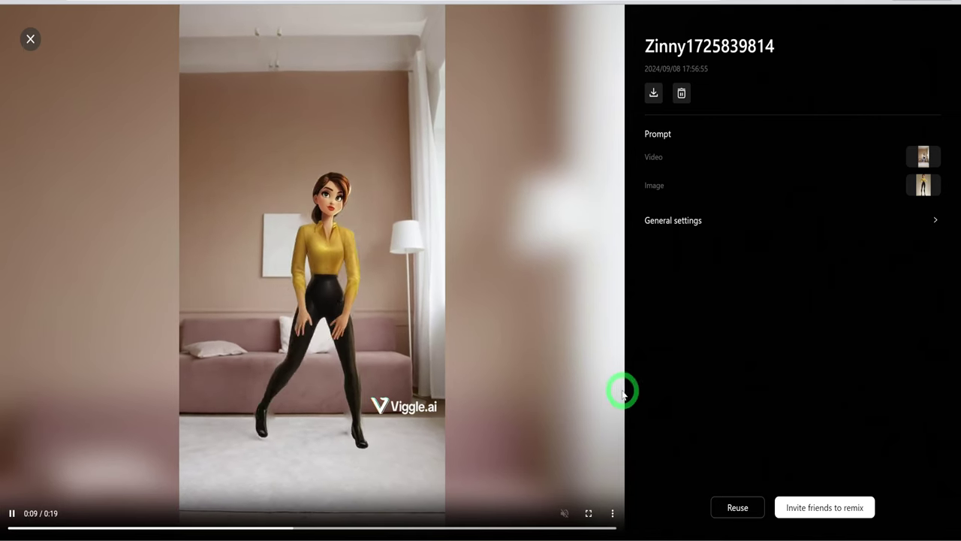
# - Generate the Viggle character animation, download the dance clip as an MP4, and start renaming it
pyautogui.click(99, 81)
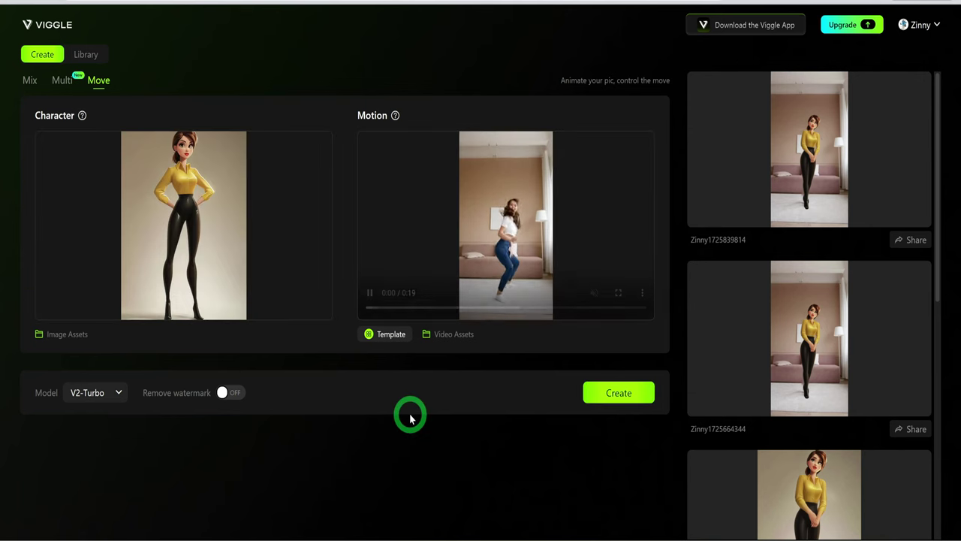
pyautogui.click(591, 406)
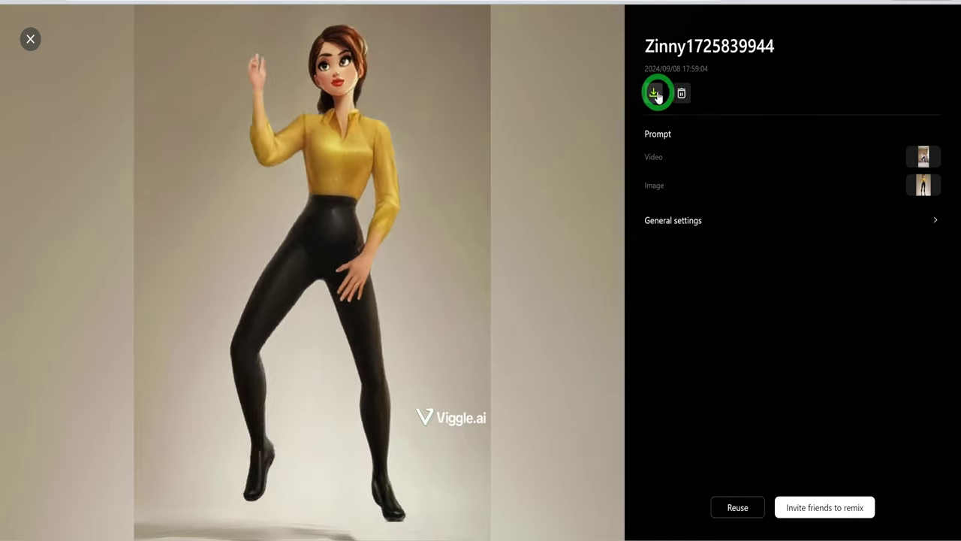
pyautogui.click(653, 92)
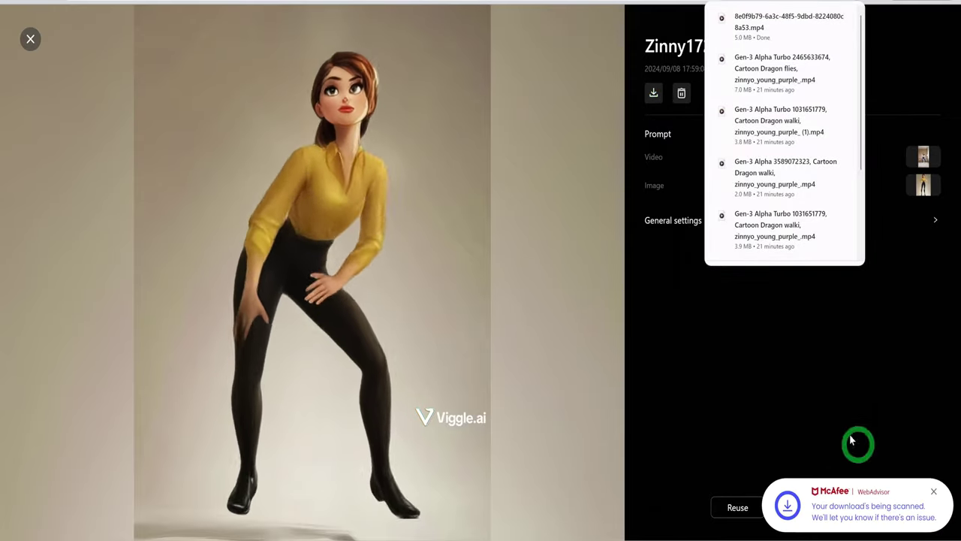
pyautogui.click(869, 43)
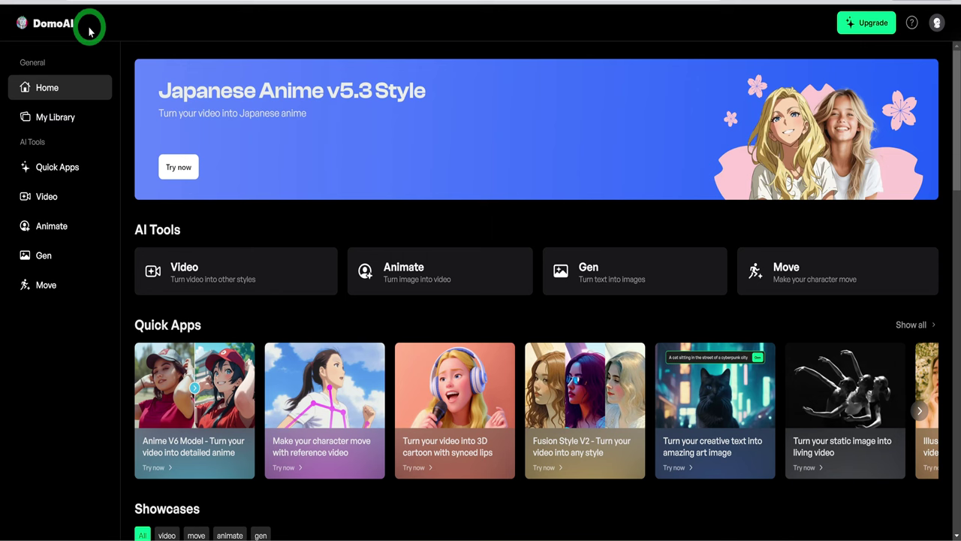
# - Browse DomoAI's home page and subscription plans, then return to the warehouse dance clip in the generator
pyautogui.scroll(-5, 365, 274)
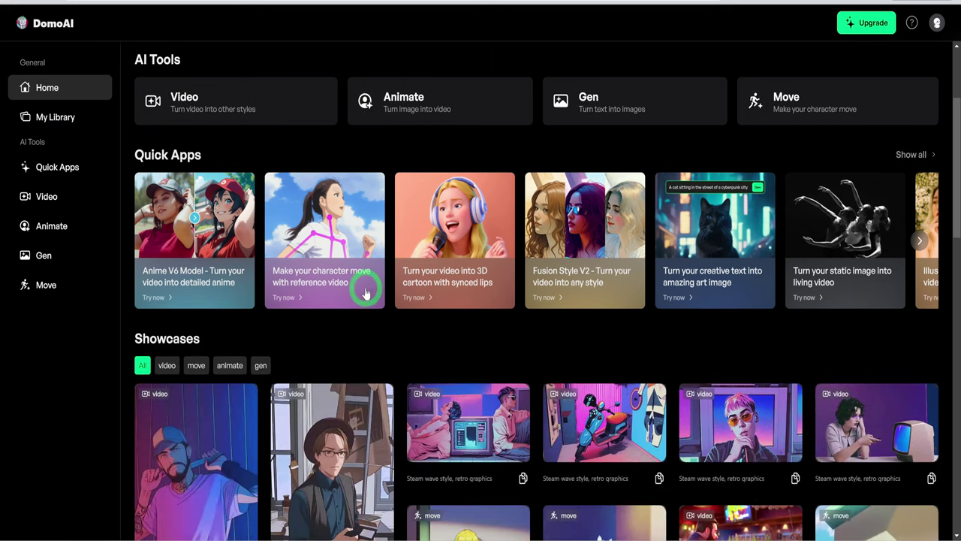
pyautogui.scroll(-3, 366, 293)
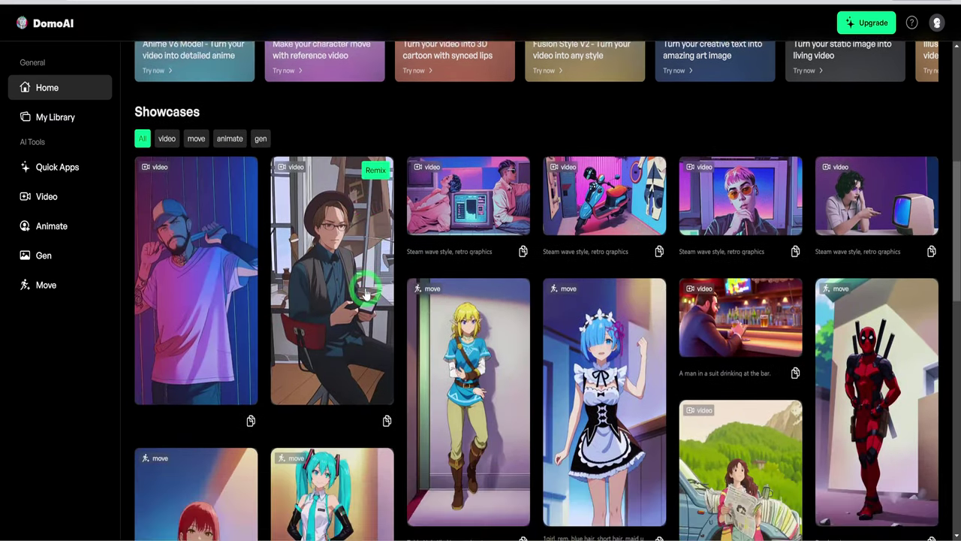
pyautogui.scroll(-3, 362, 284)
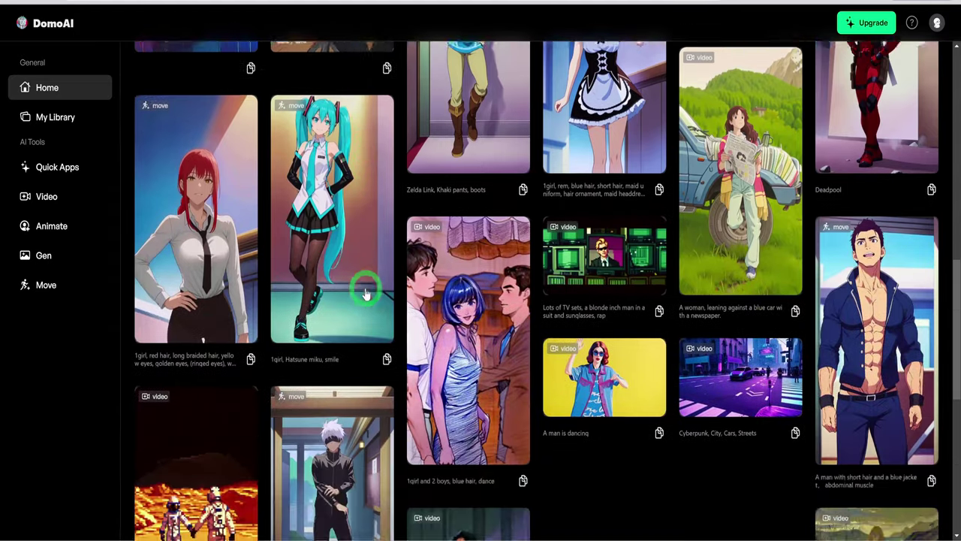
pyautogui.scroll(3, 359, 279)
pyautogui.scroll(10, 352, 271)
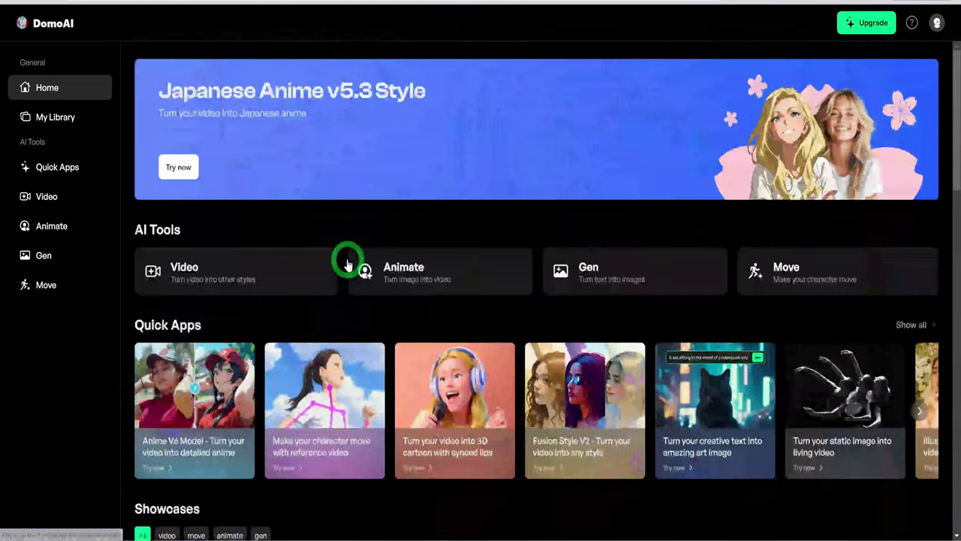
pyautogui.click(225, 1)
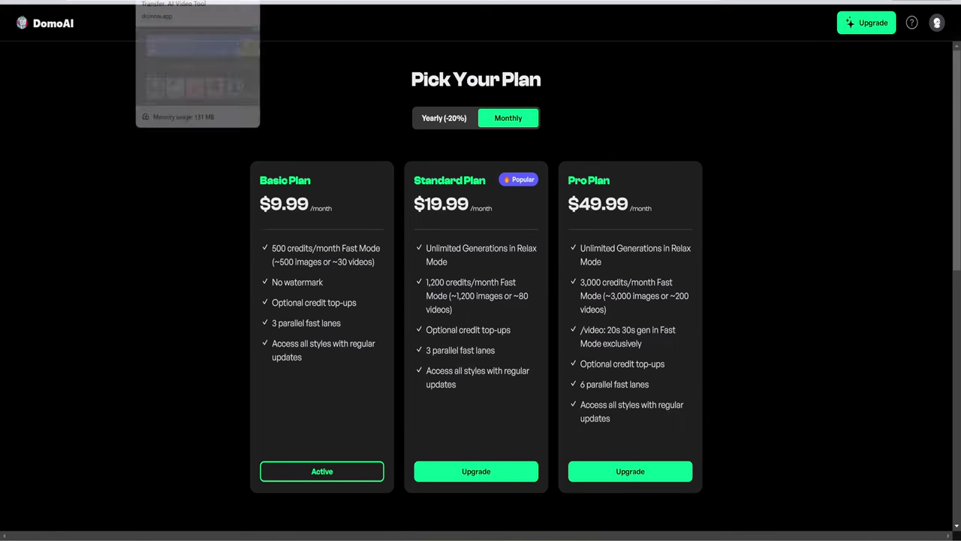
pyautogui.click(225, 2)
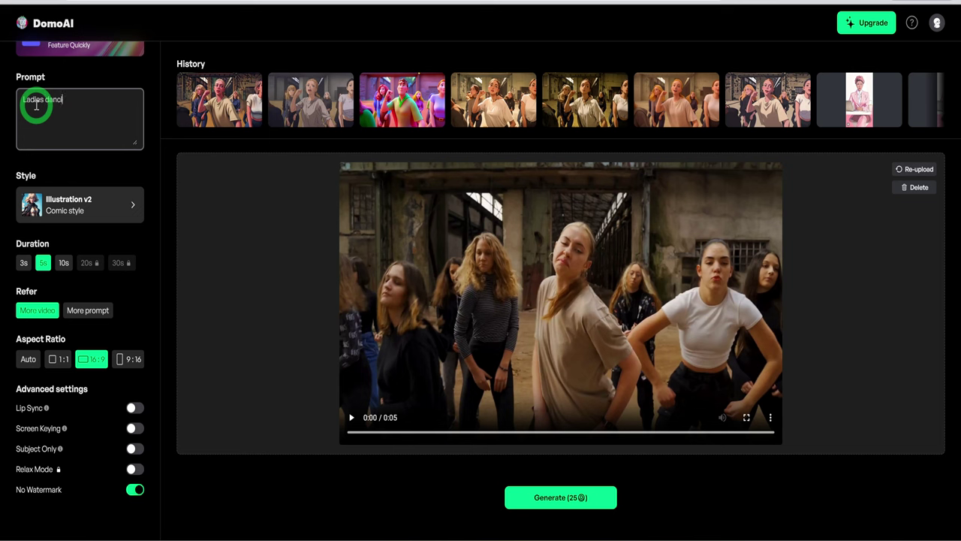
# - Generate the 'Ladies dancing' clip in Anime v1 style and preview an earlier History result
pyautogui.click(85, 200)
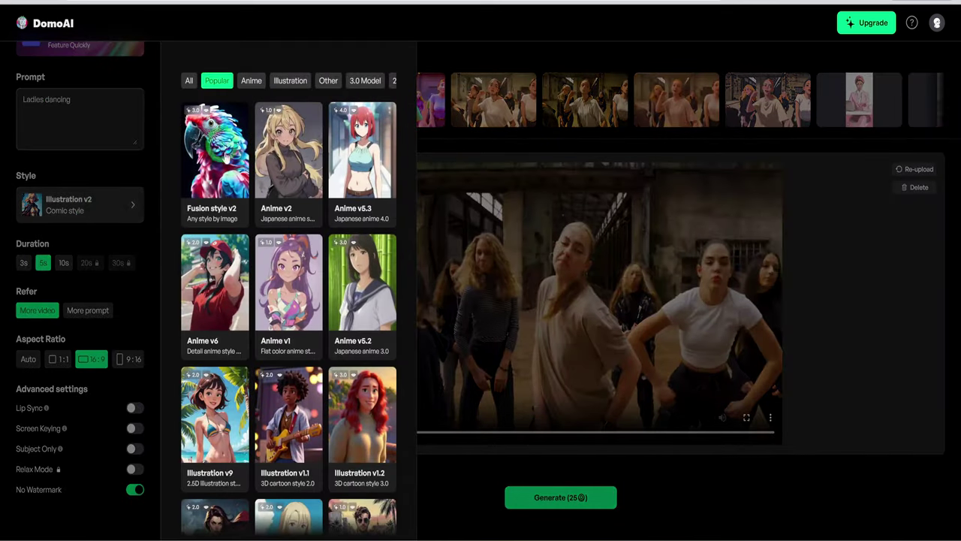
pyautogui.click(277, 264)
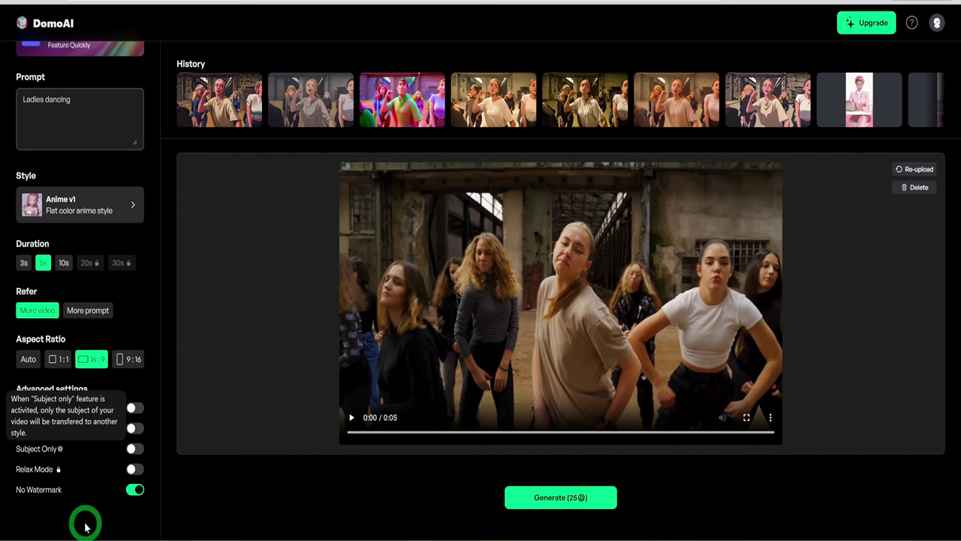
pyautogui.click(548, 506)
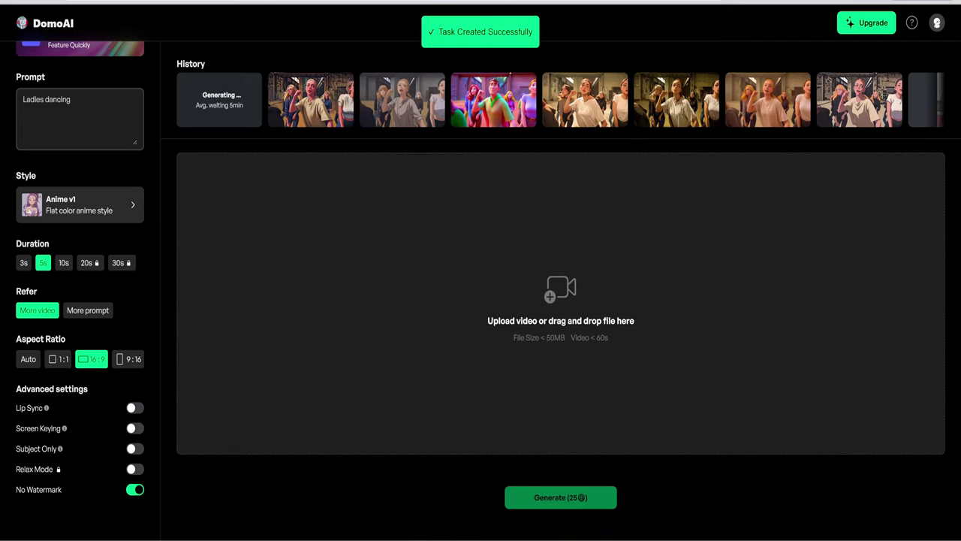
pyautogui.click(861, 103)
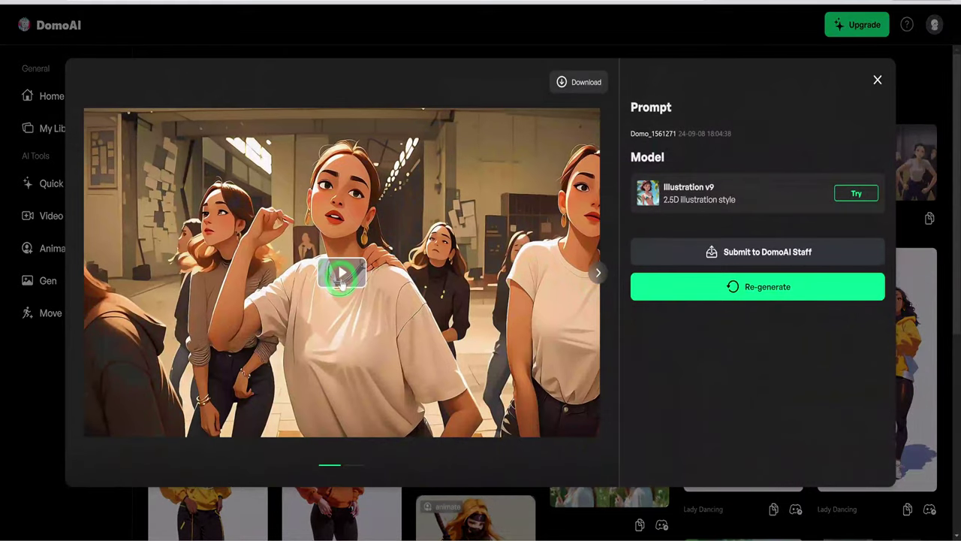
# - Play the Illustration v9 dance result, then replay it from the beginning
pyautogui.click(342, 277)
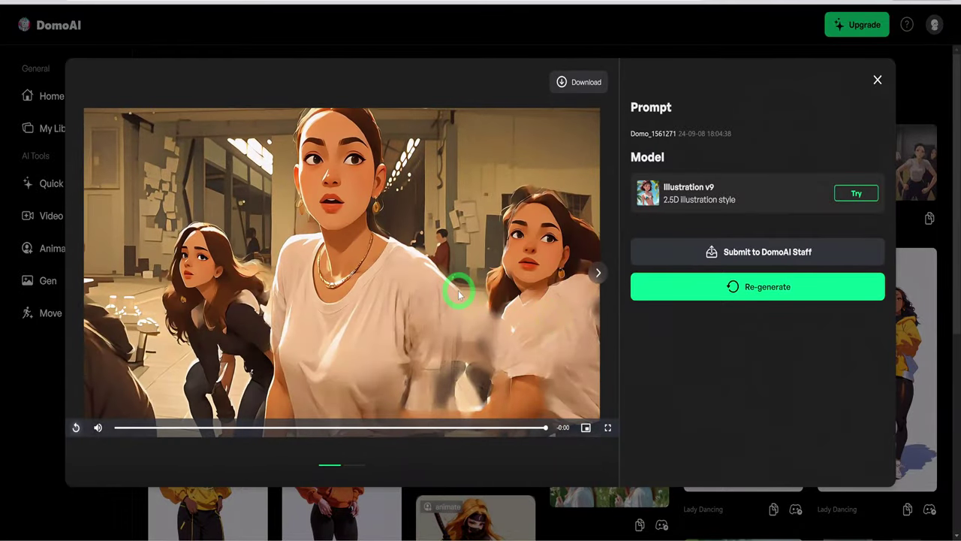
pyautogui.click(76, 428)
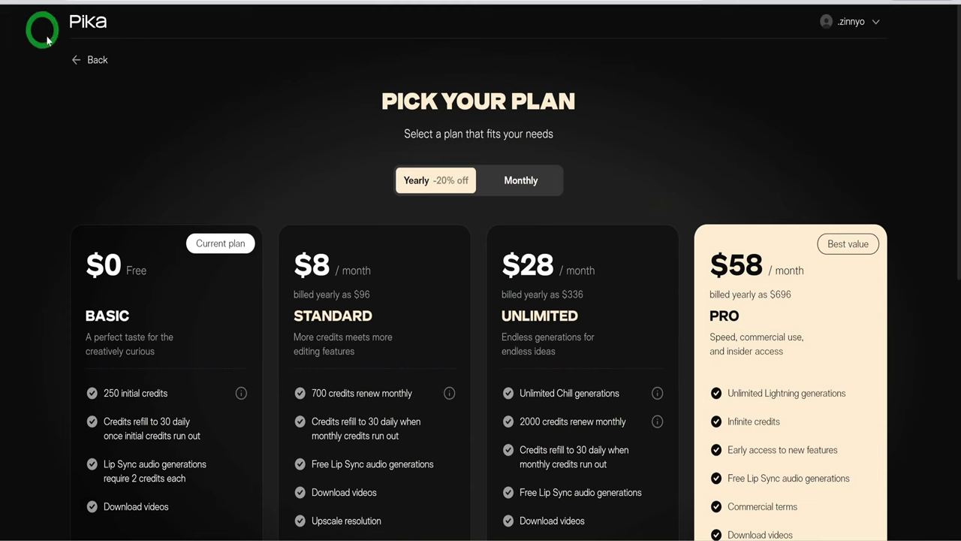
# - Open Pika's library and attach the 1280x768 character clip as generation input
pyautogui.scroll(-2, 90, 142)
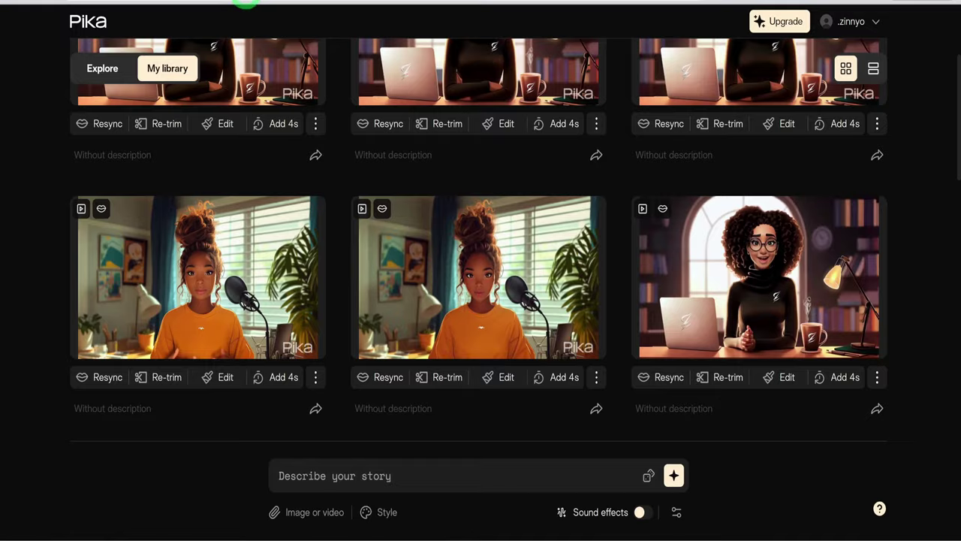
pyautogui.click(163, 69)
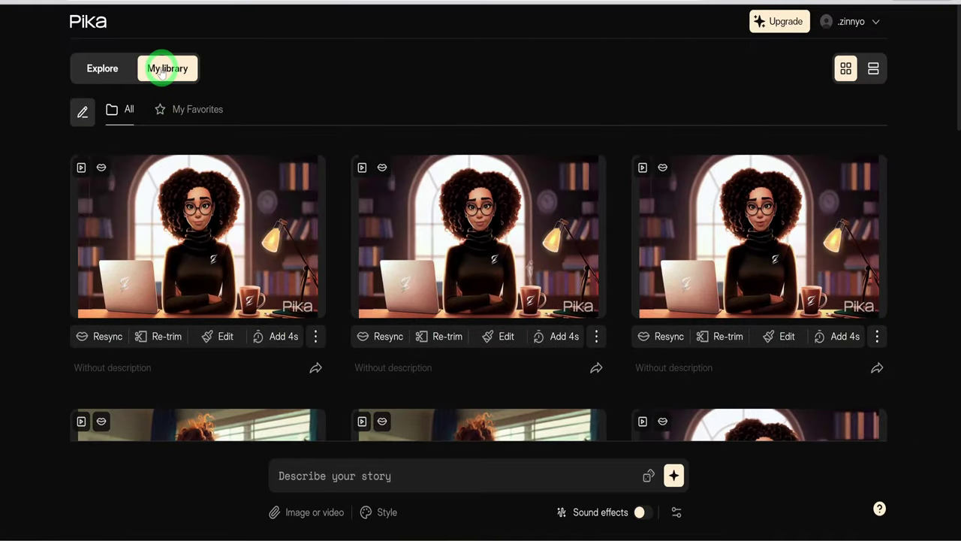
pyautogui.scroll(-5, 253, 429)
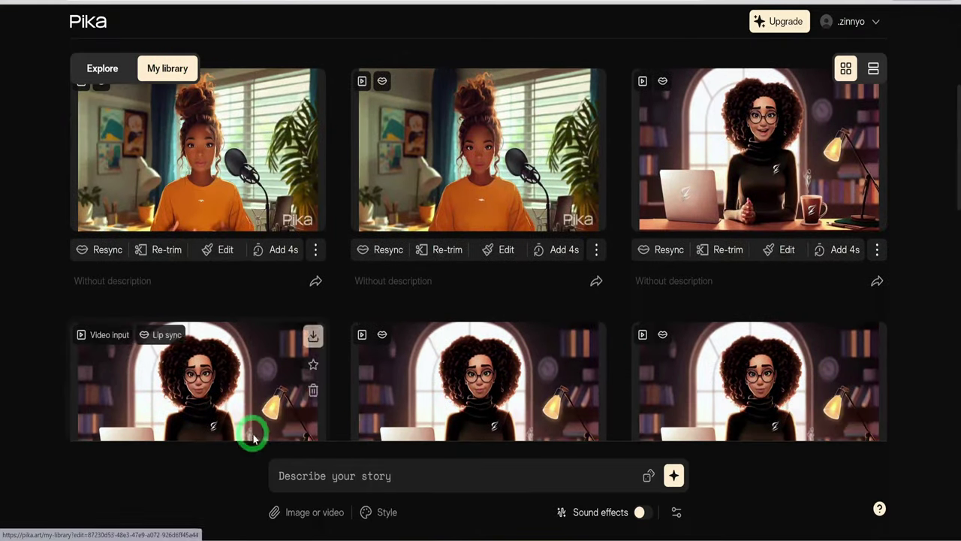
pyautogui.click(314, 514)
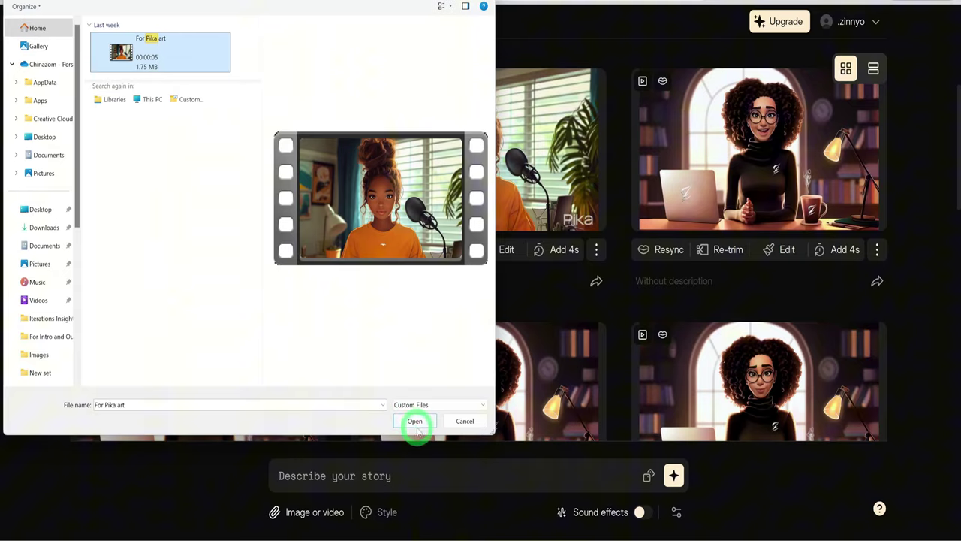
pyautogui.click(414, 420)
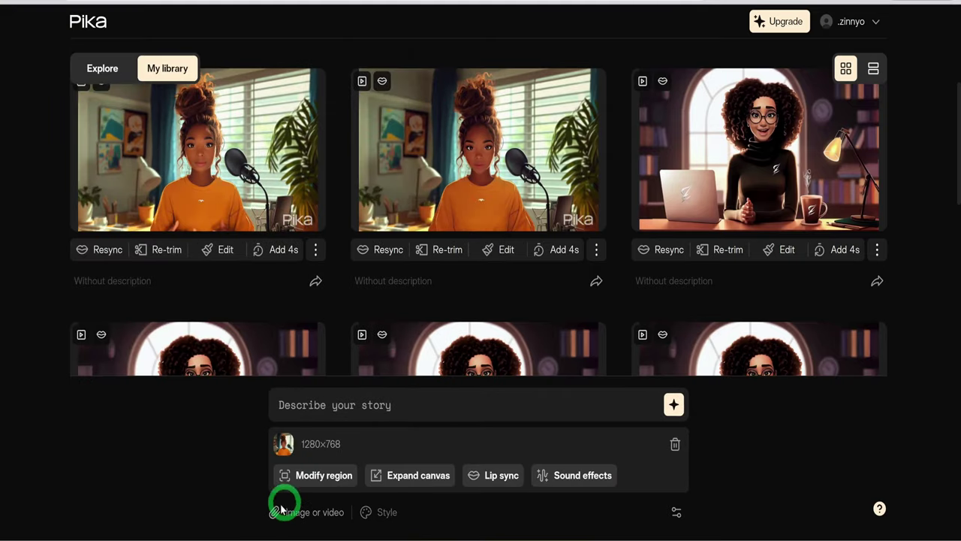
# - Lip-sync the character clip to AI VN.mp3, generate it, and play the 6-second result
pyautogui.click(493, 481)
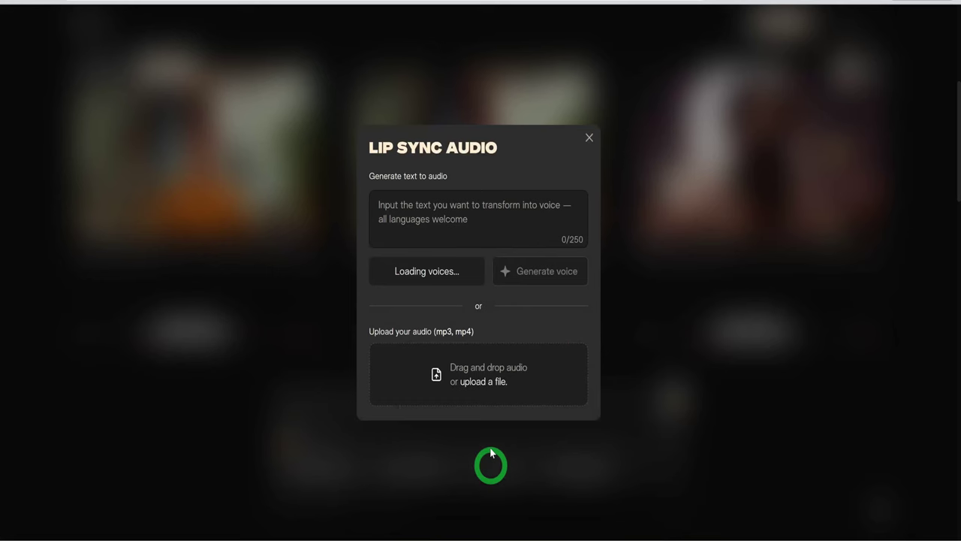
pyautogui.click(490, 382)
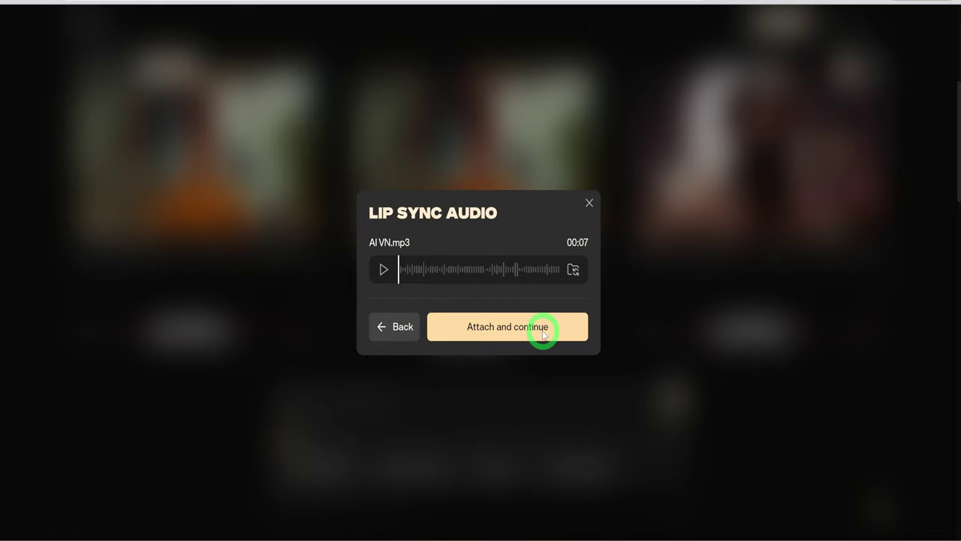
pyautogui.click(543, 334)
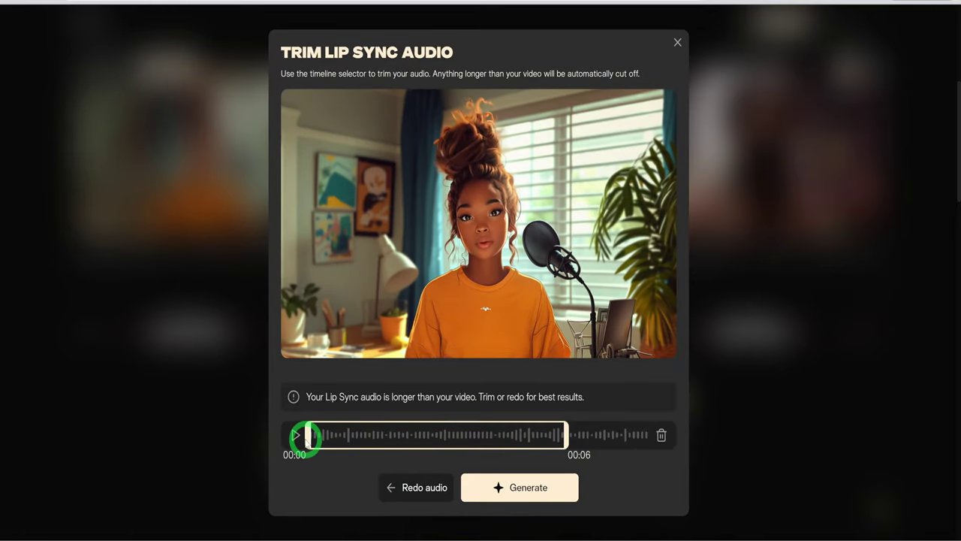
pyautogui.click(546, 487)
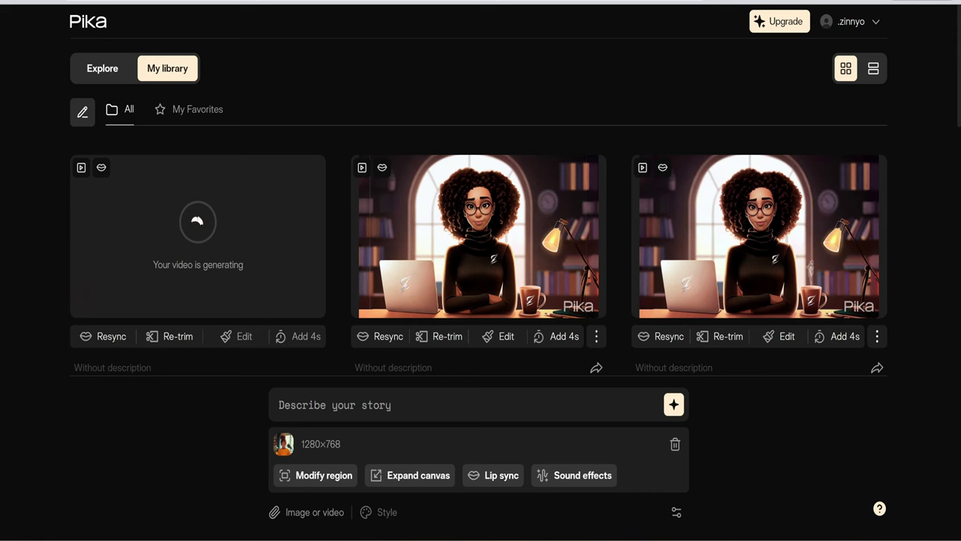
pyautogui.click(197, 221)
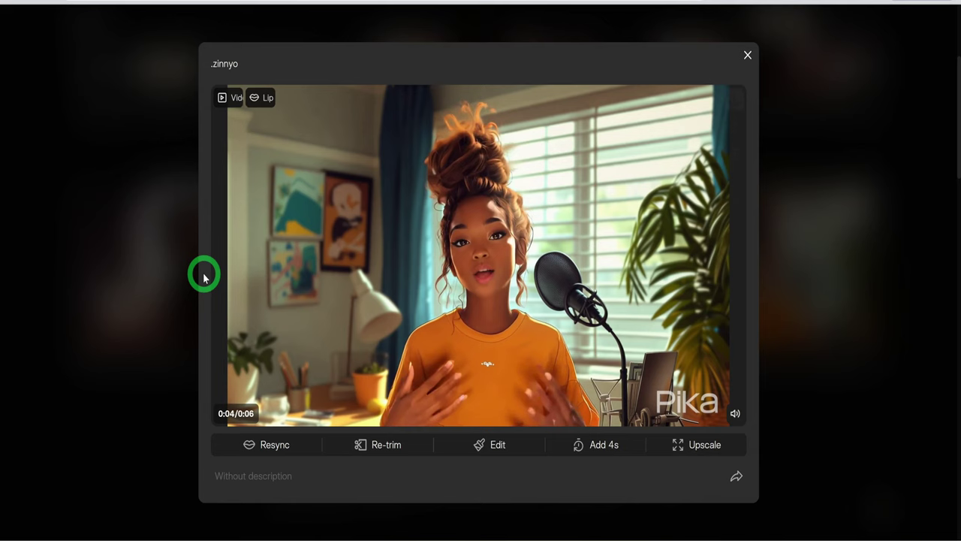
pyautogui.moveTo(212, 272)
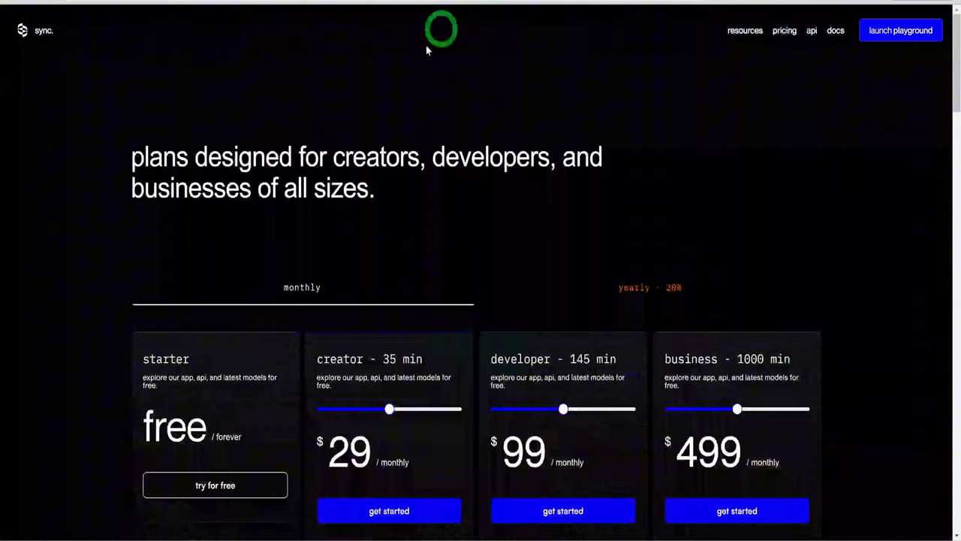
# - Submit a sync-1.6.0 lip-sync job pairing For Synclab.mp4 with AI VN.mp3 and open the finished job
pyautogui.scroll(-2, 155, 369)
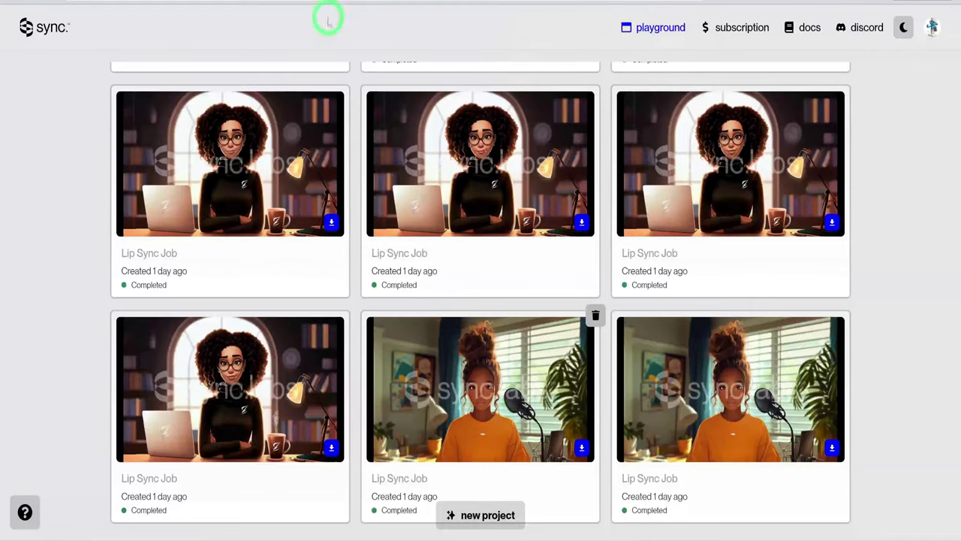
pyautogui.scroll(5, 249, 113)
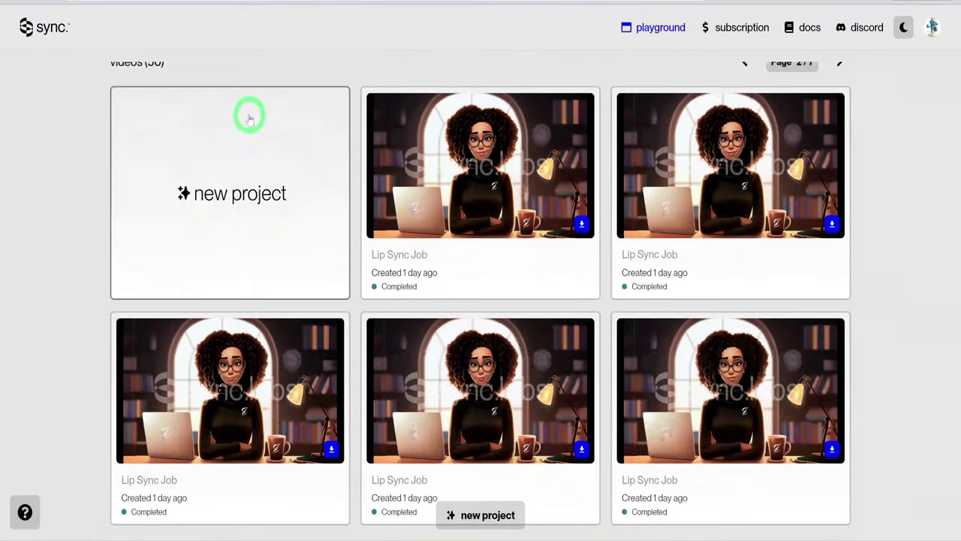
pyautogui.click(246, 169)
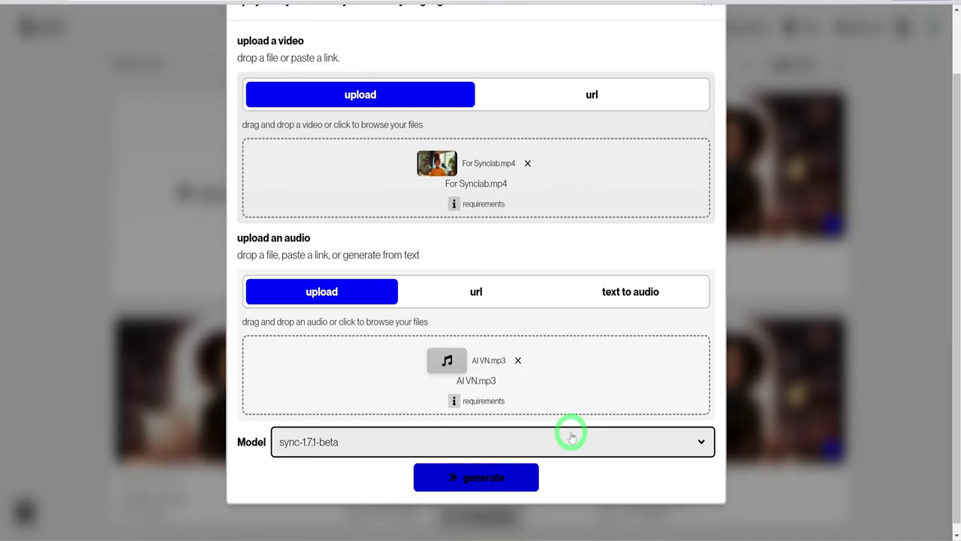
pyautogui.click(575, 441)
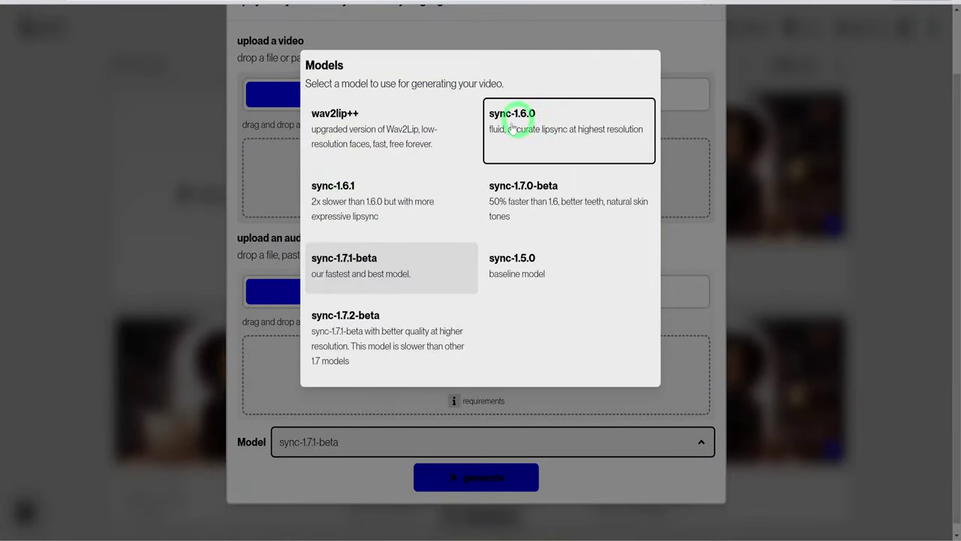
pyautogui.click(558, 114)
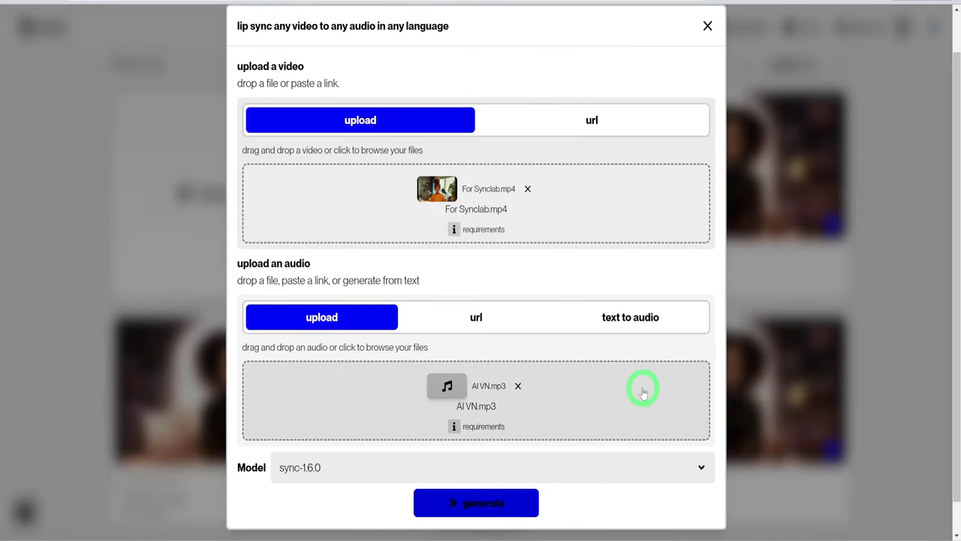
pyautogui.scroll(-1, 625, 398)
pyautogui.click(471, 478)
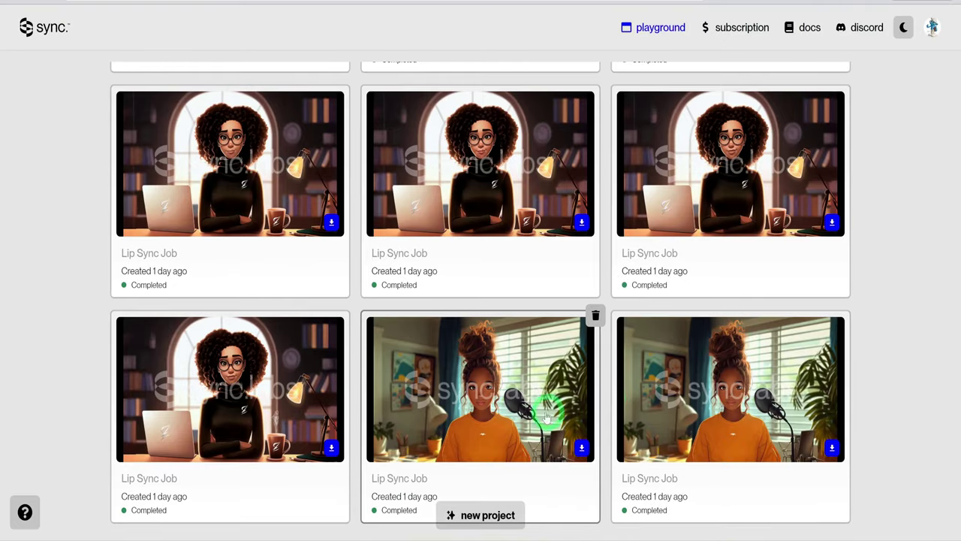
pyautogui.click(500, 409)
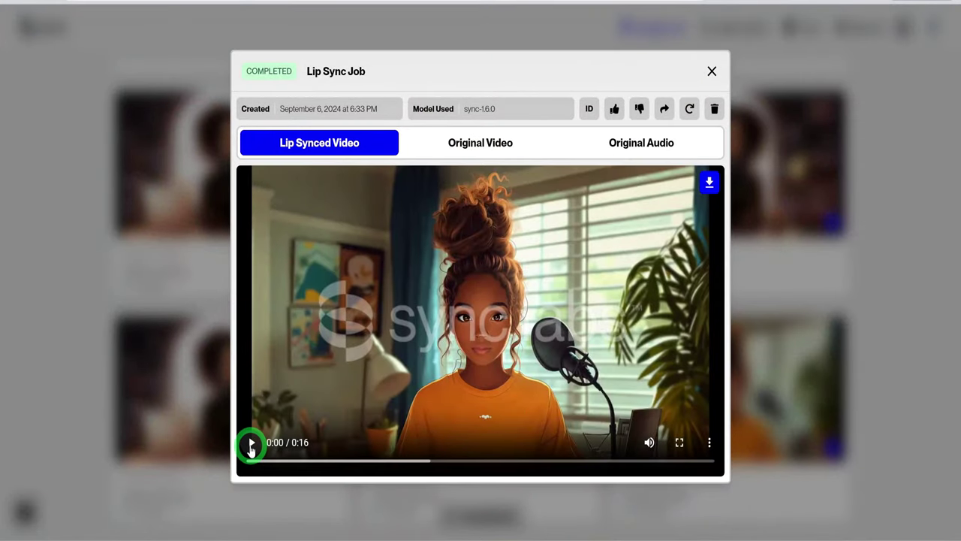
# - Play the lip-synced video, download it as result (10).mp4, and close the job window
pyautogui.click(349, 437)
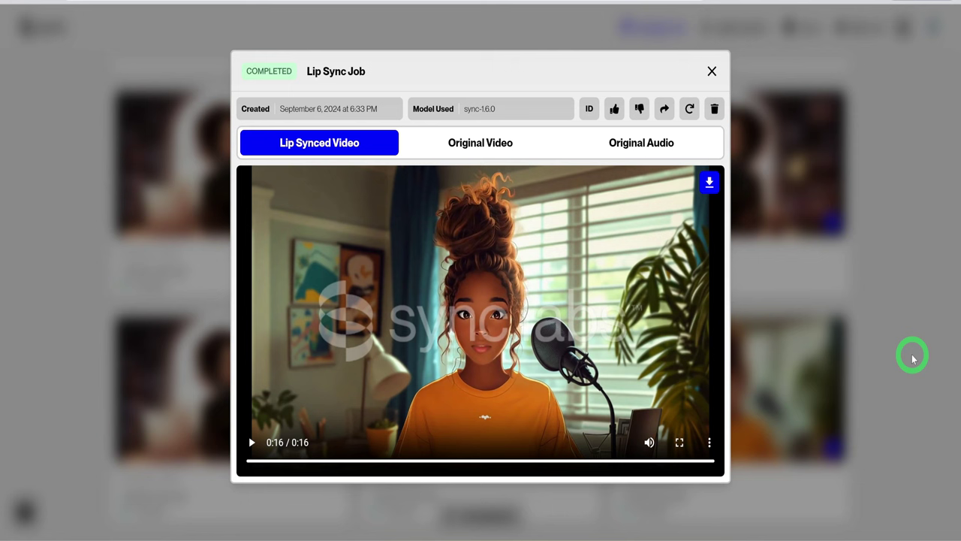
pyautogui.click(711, 187)
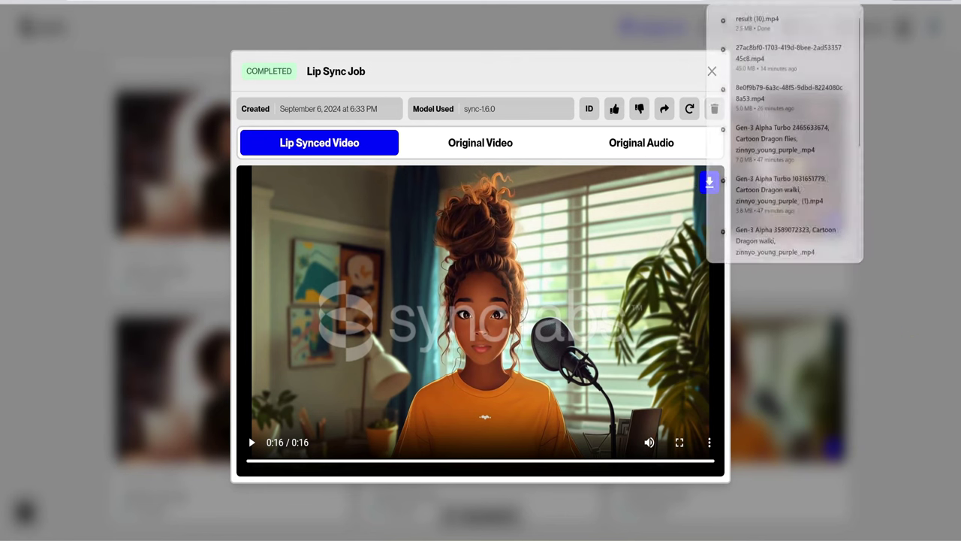
pyautogui.press('Escape')
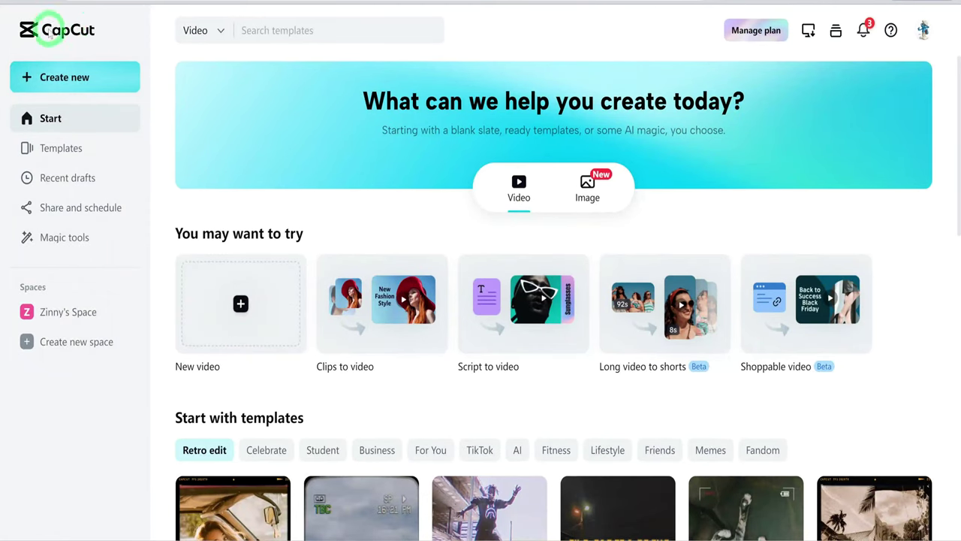
# - Upscale the lip-synced video 2x to 2560 x 1536 in CapCut and download the export
pyautogui.moveTo(85, 78)
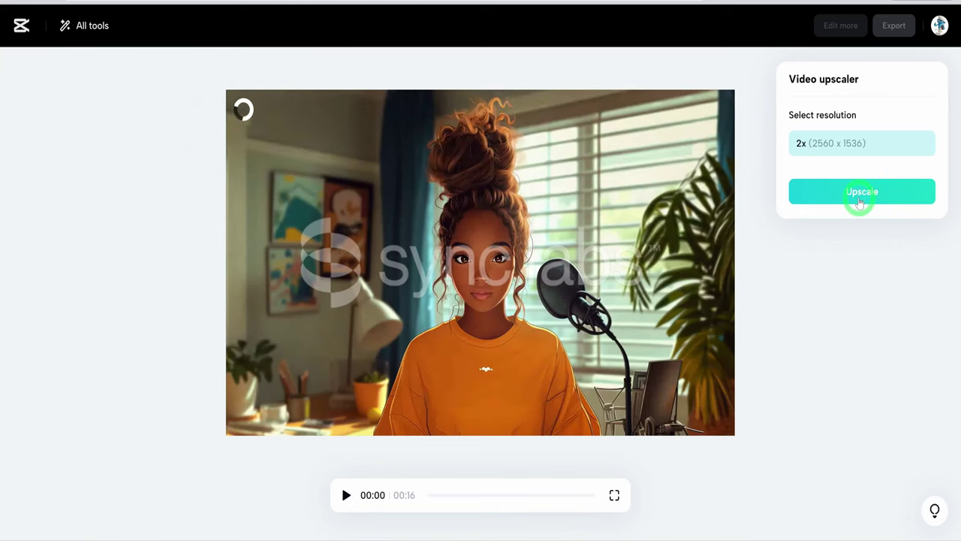
pyautogui.click(860, 195)
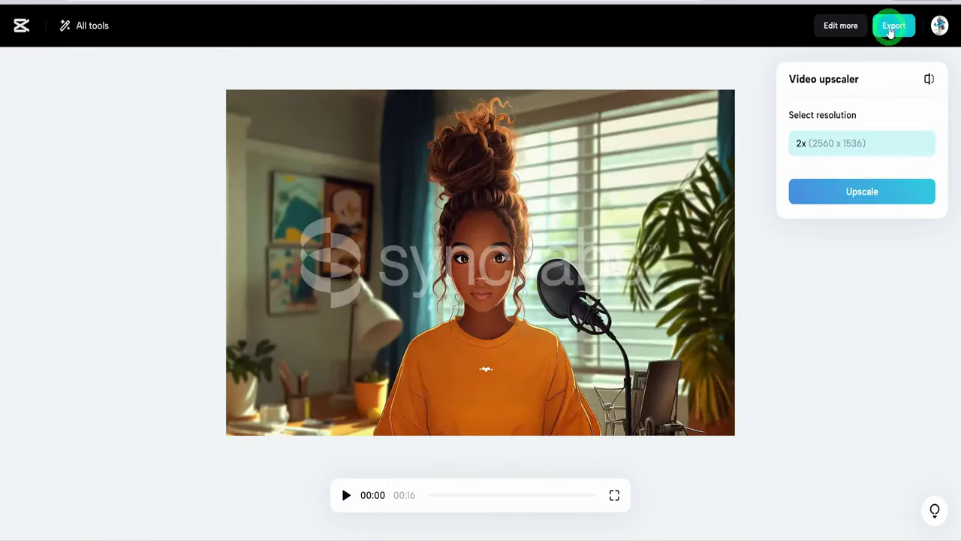
pyautogui.click(886, 26)
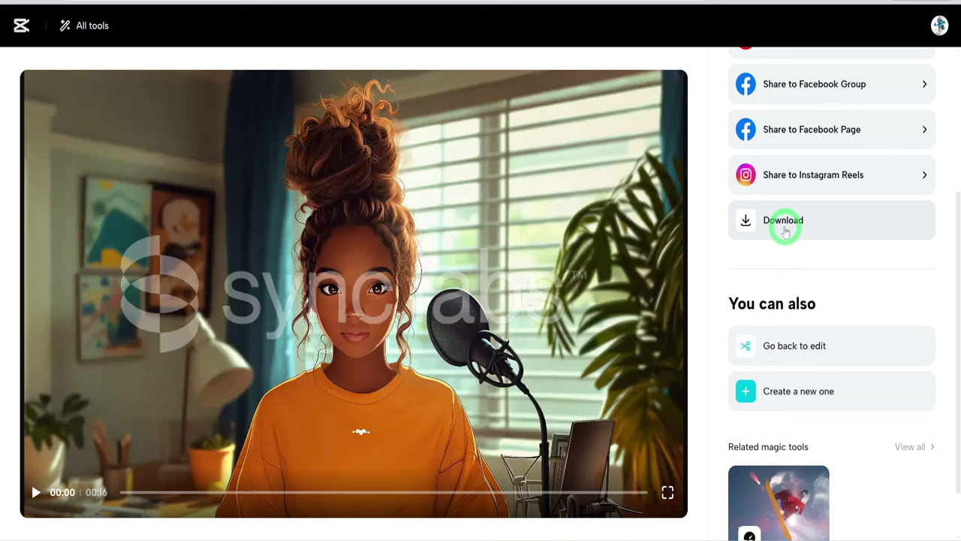
pyautogui.click(786, 230)
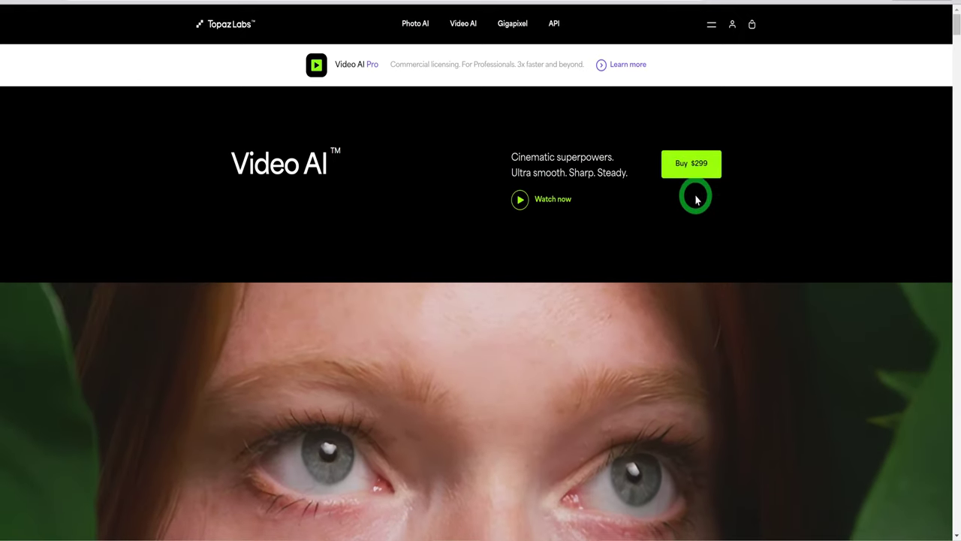
# - Scroll the Video AI page and bring up its Windows and macOS system requirements tables
pyautogui.scroll(-3, 696, 210)
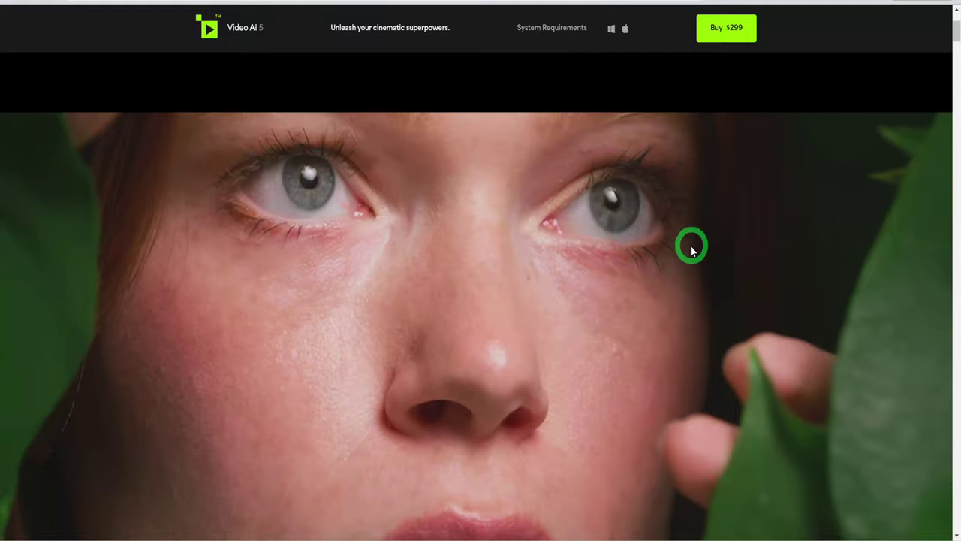
pyautogui.scroll(-1, 693, 251)
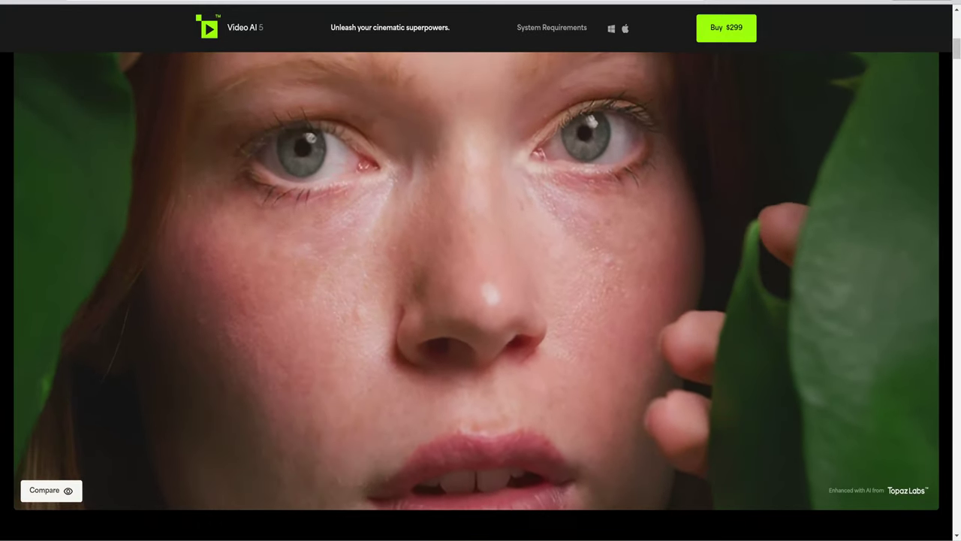
pyautogui.click(852, 165)
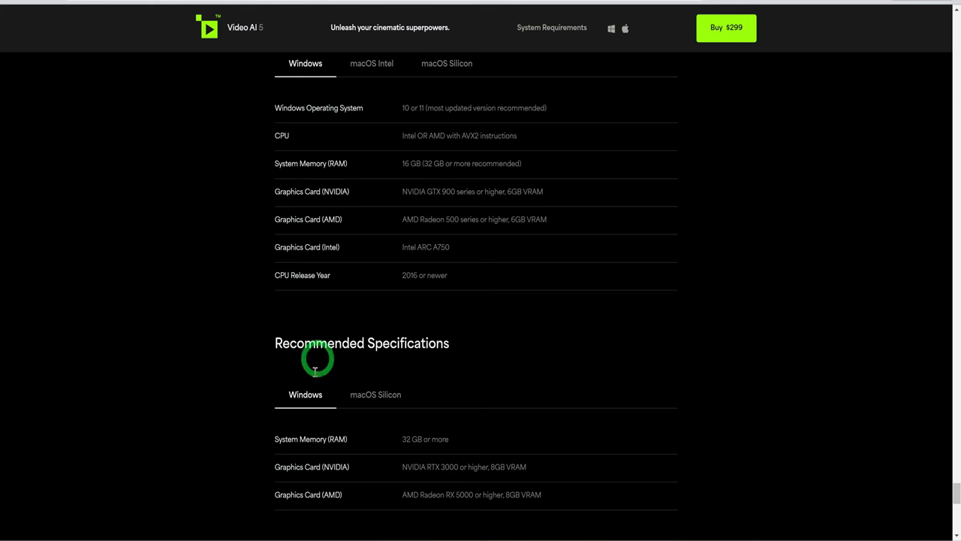
pyautogui.scroll(-2, 541, 143)
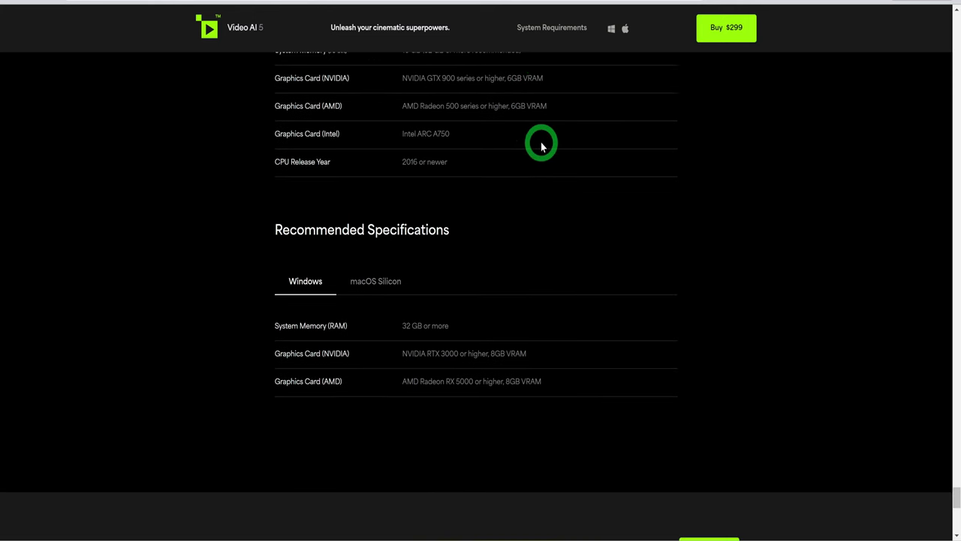
pyautogui.scroll(2, 541, 144)
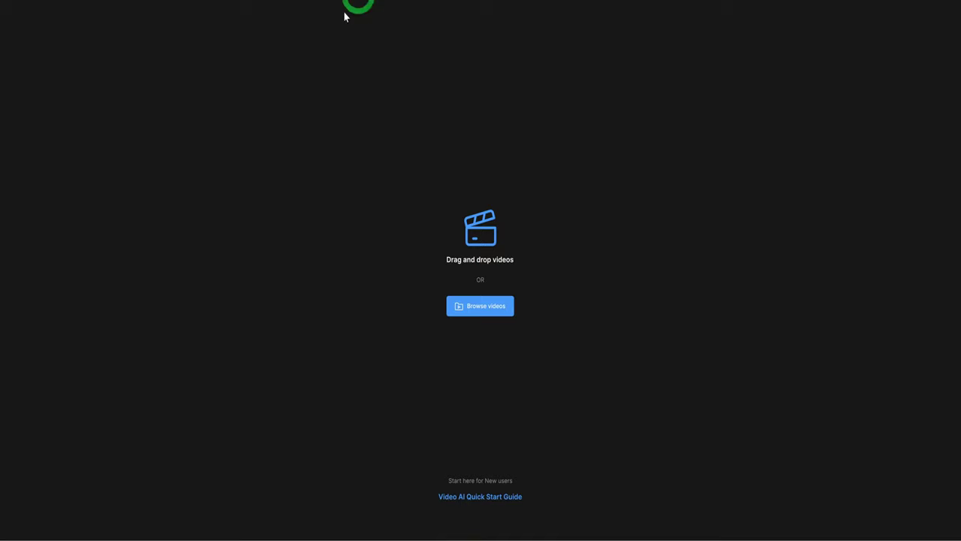
# - Import result (10).mp4 into Topaz Video AI
pyautogui.click(507, 311)
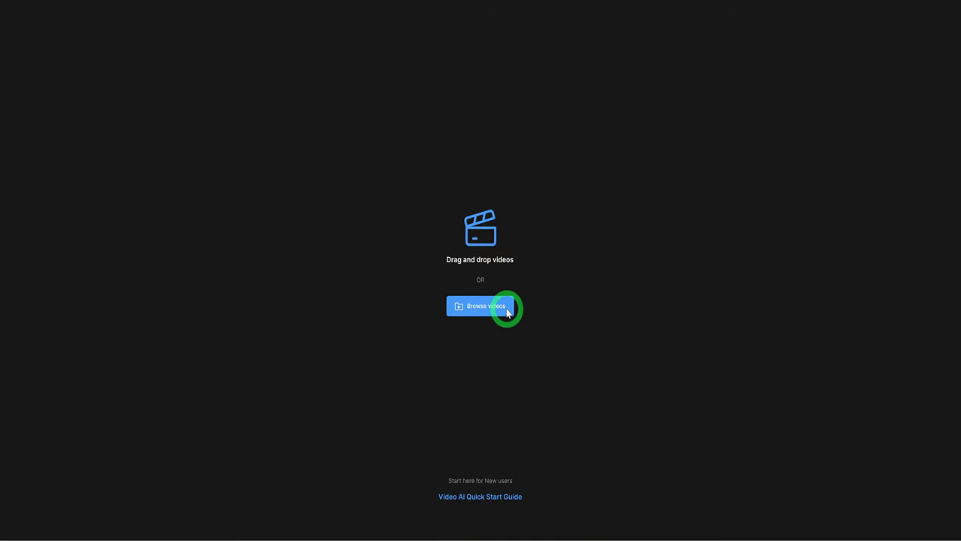
pyautogui.click(147, 64)
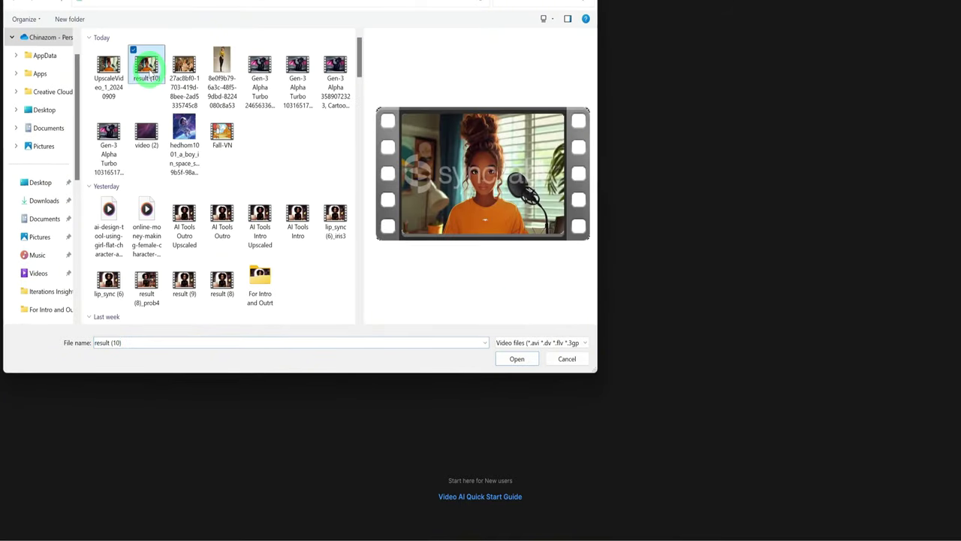
pyautogui.click(530, 359)
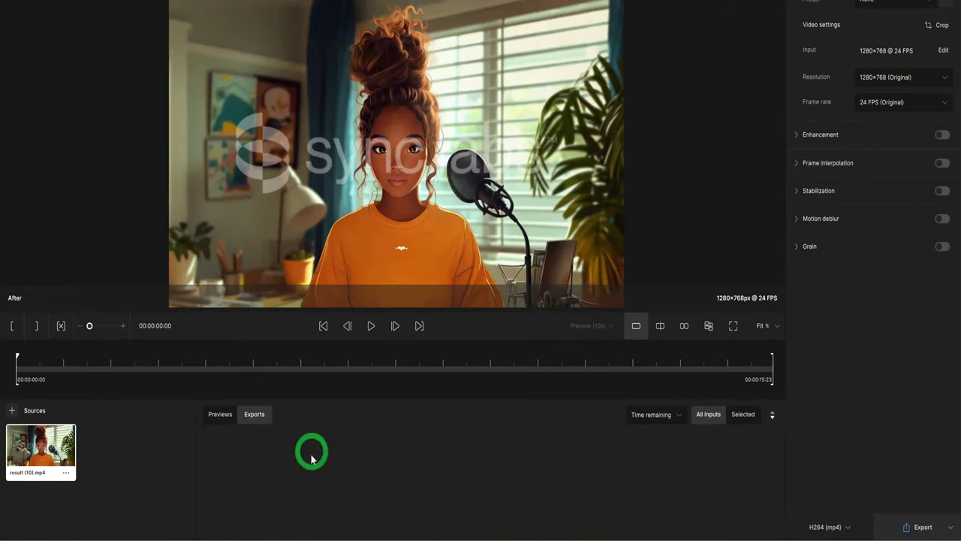
# - Set 3840×2160 output, Iris - Face / LQ-MQ model and recover detail 2, then export
pyautogui.click(920, 81)
pyautogui.click(902, 220)
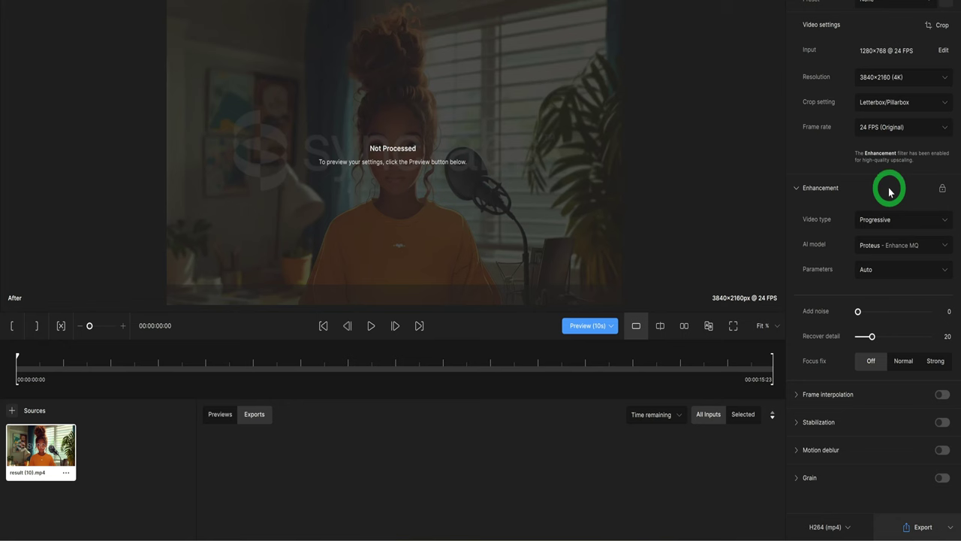
pyautogui.click(895, 250)
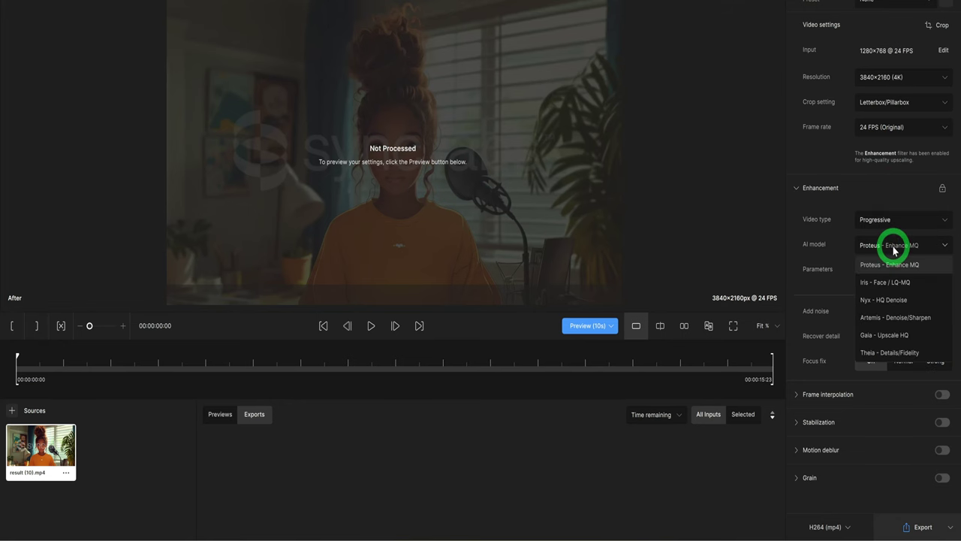
pyautogui.click(876, 284)
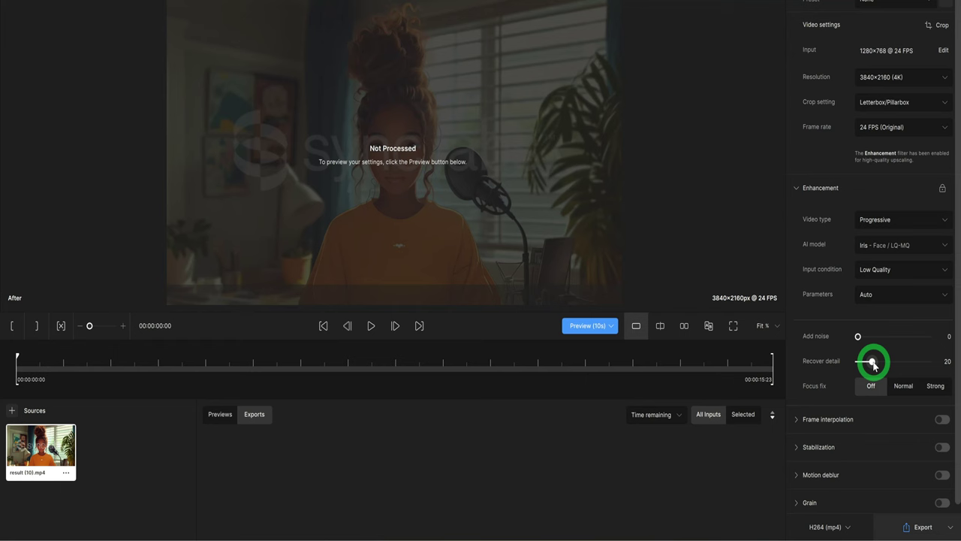
pyautogui.moveTo(881, 365); pyautogui.dragTo(858, 366)
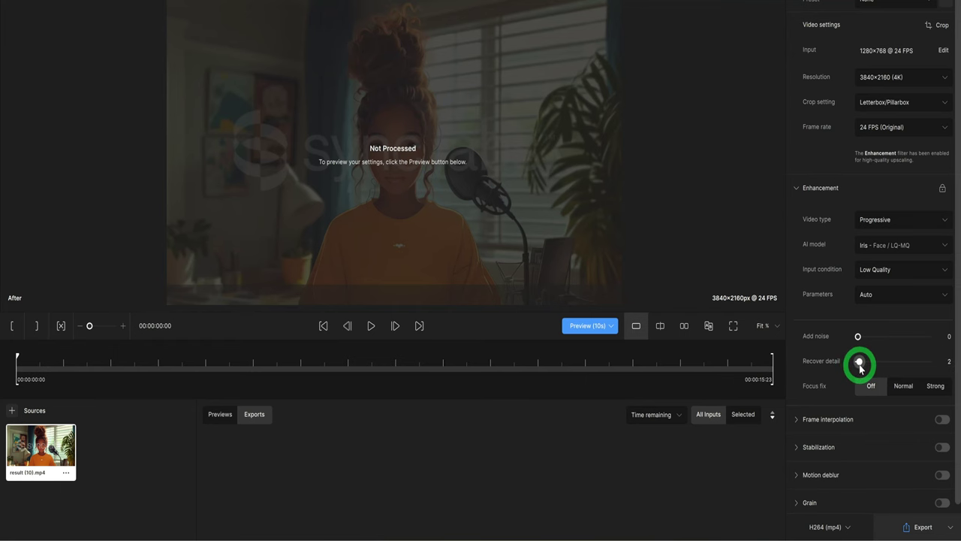
pyautogui.click(826, 528)
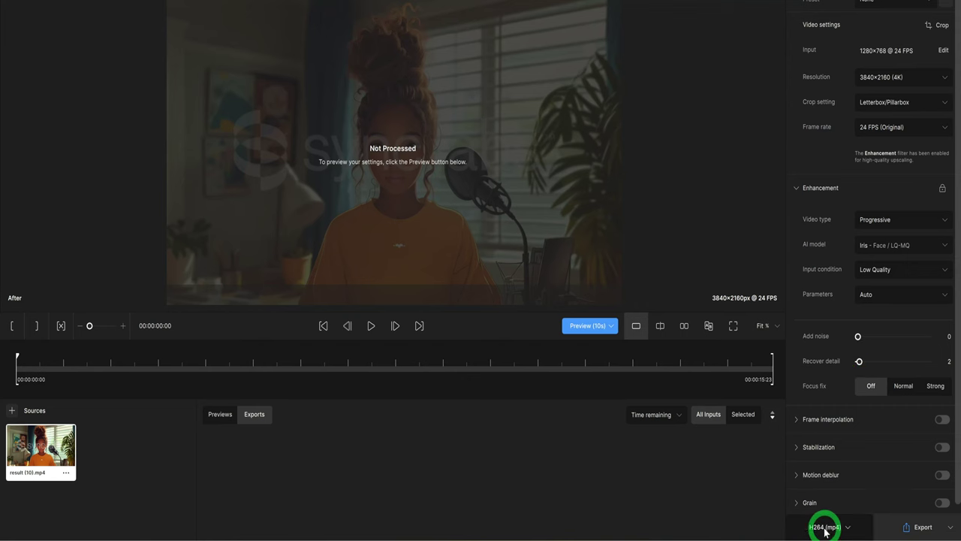
pyautogui.click(926, 529)
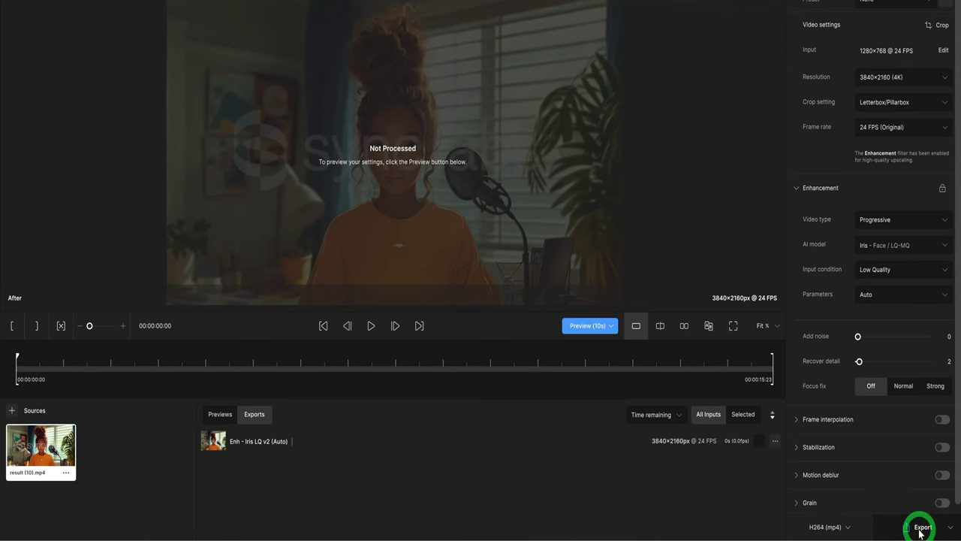
# - Start the 'Enh - Iris LQ v2 (Auto)' export job at 3840x2160, 24 FPS
pyautogui.click(795, 384)
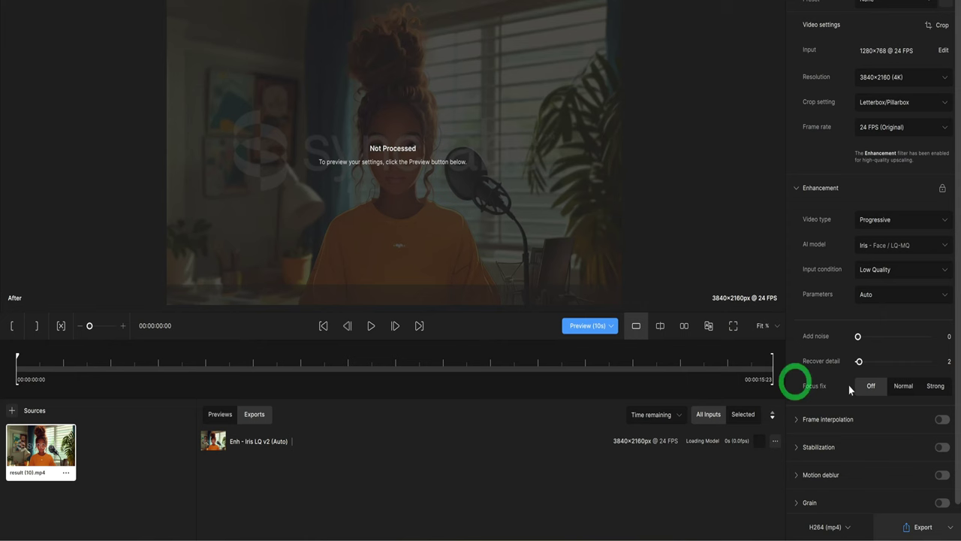